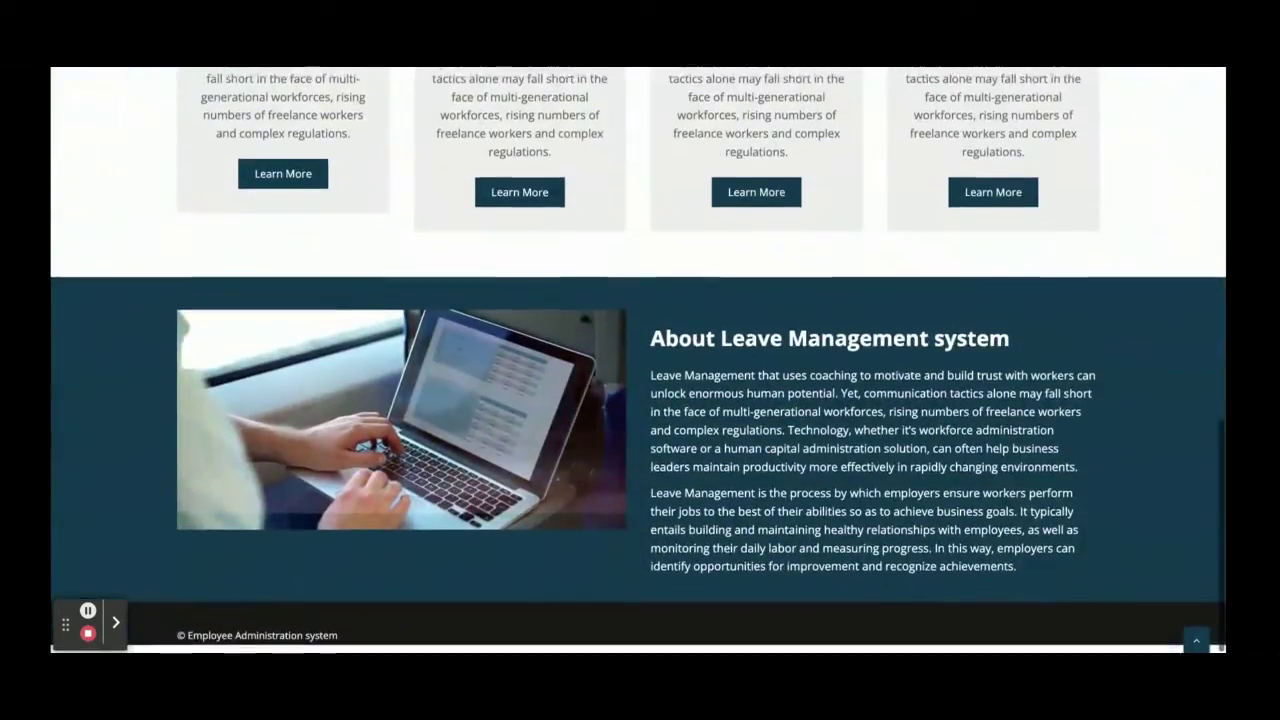
Visit the About, Admin Login, User Login and Feedback pages, finishing back on Admin Login
scroll(639, 360, up, 10)
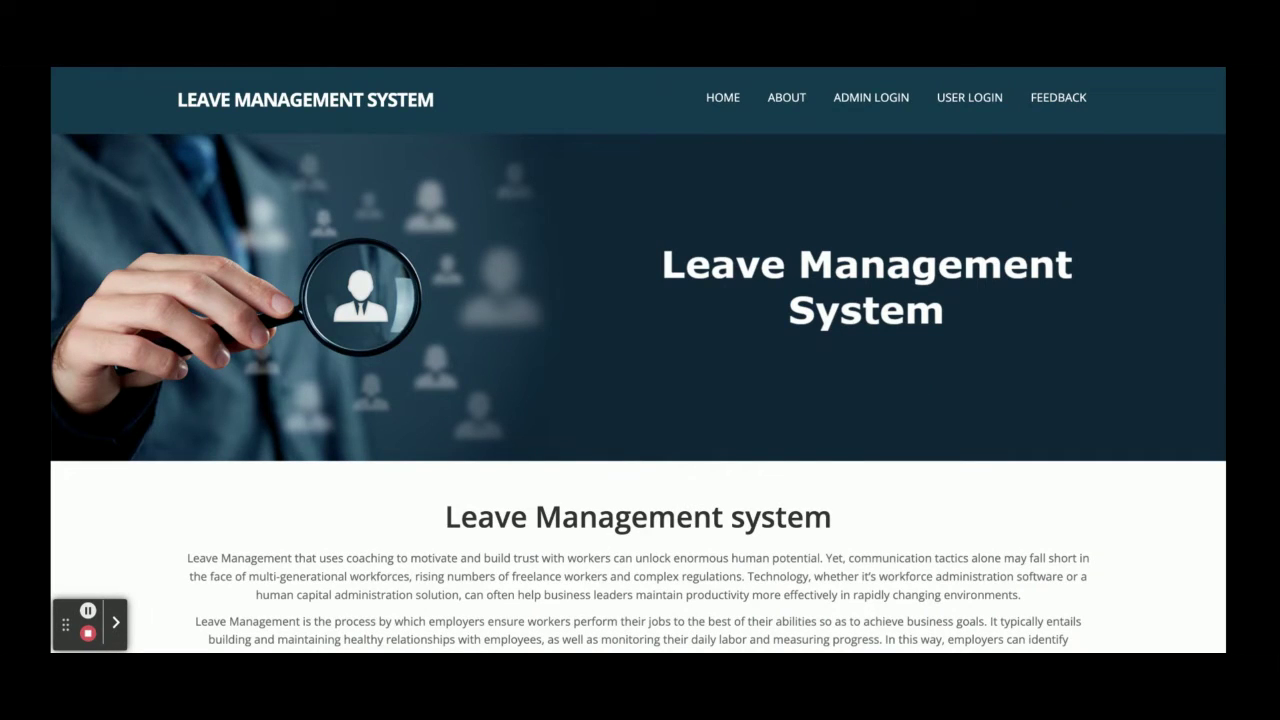
click(786, 97)
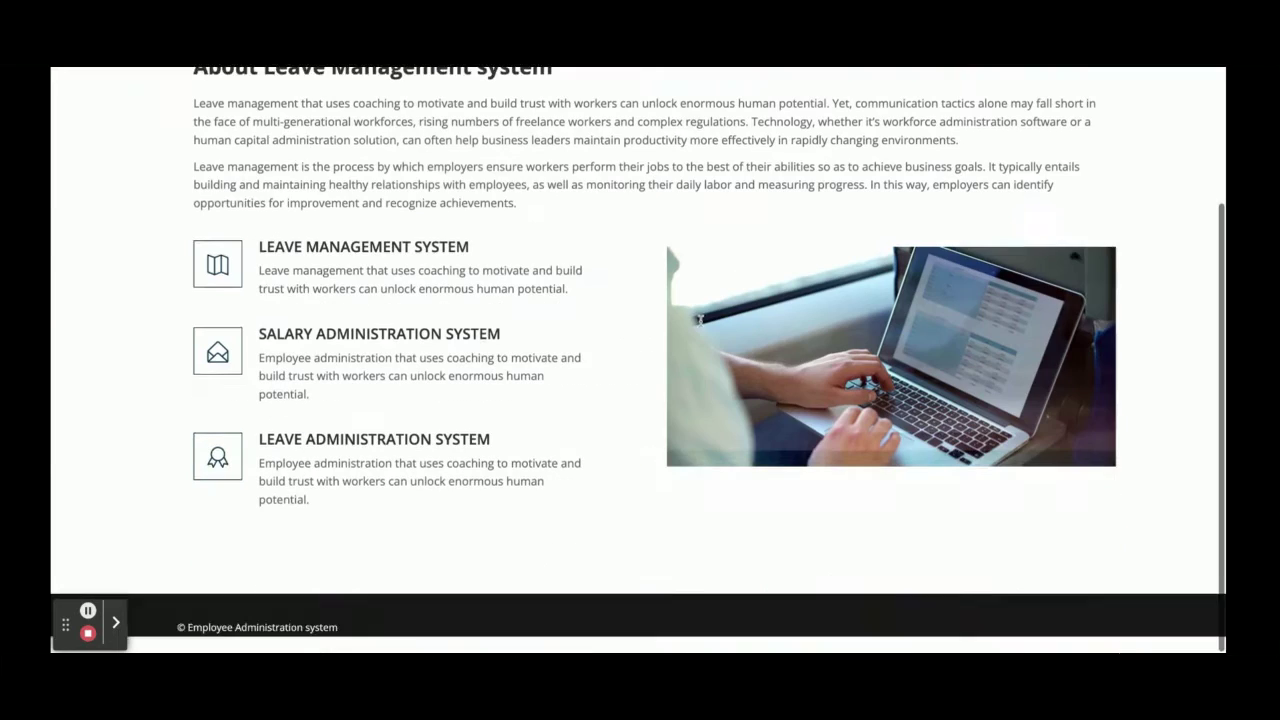
scroll(700, 318, up, 3)
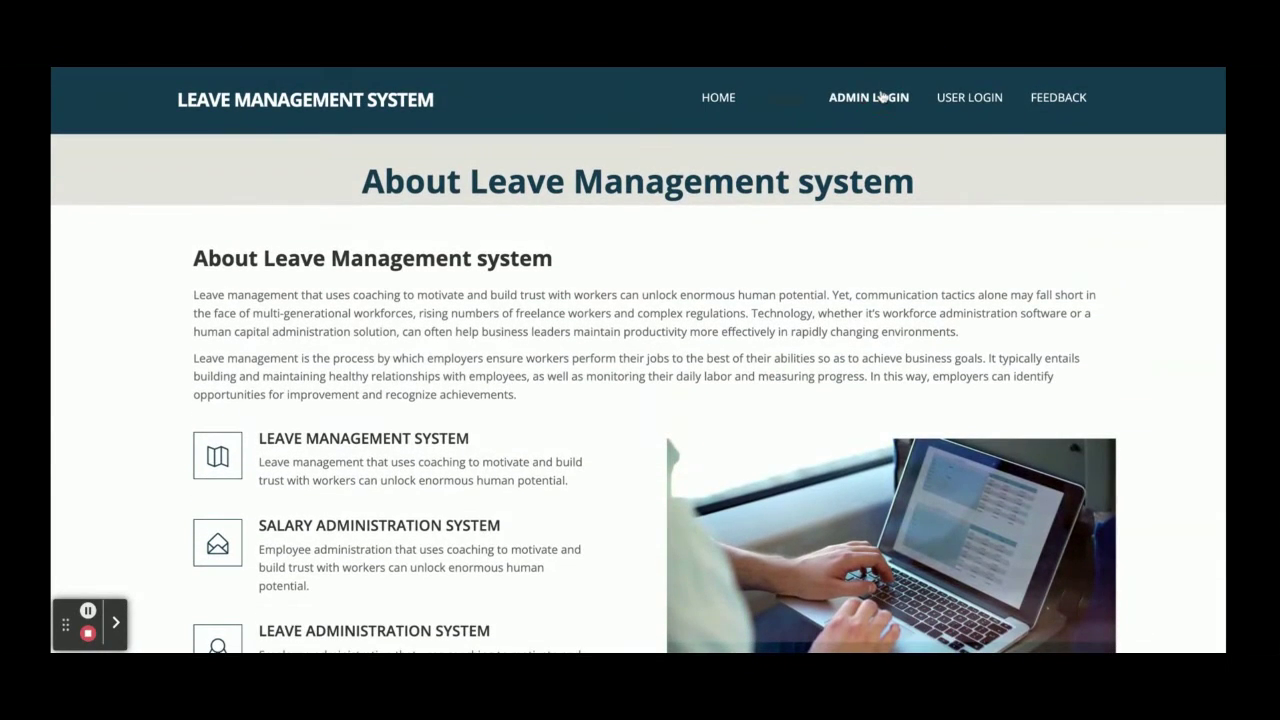
click(881, 96)
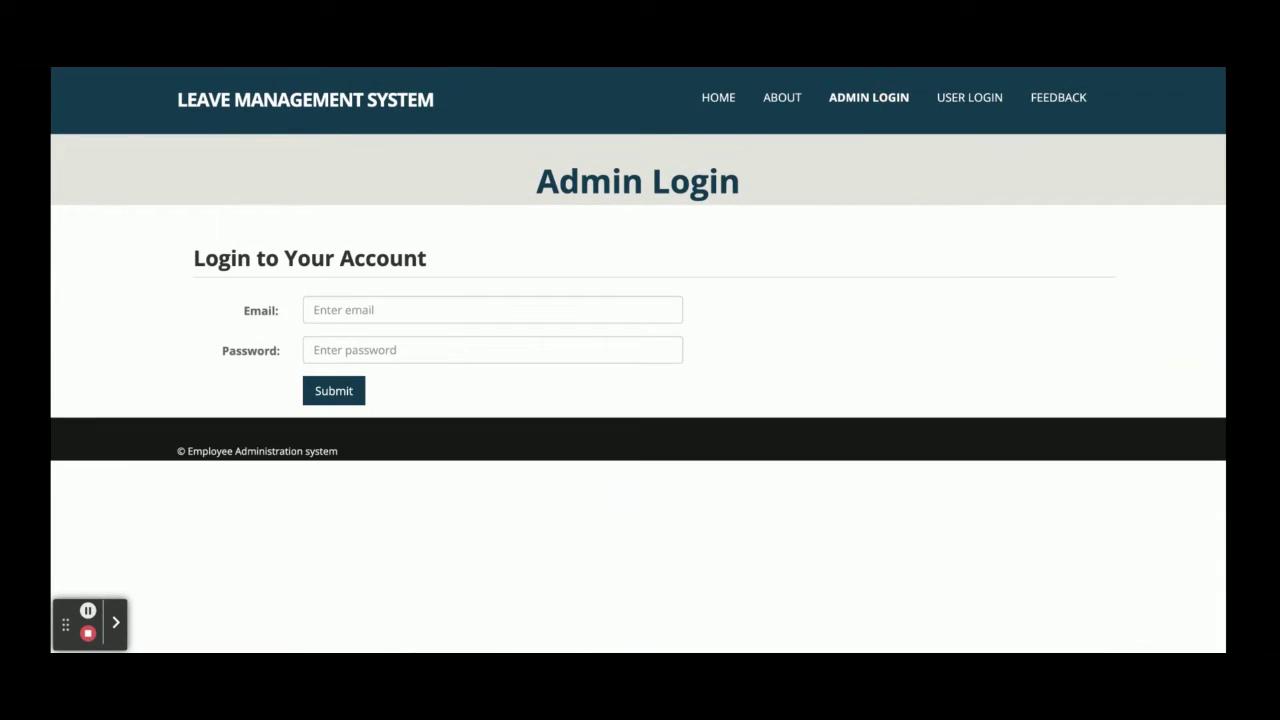
click(982, 104)
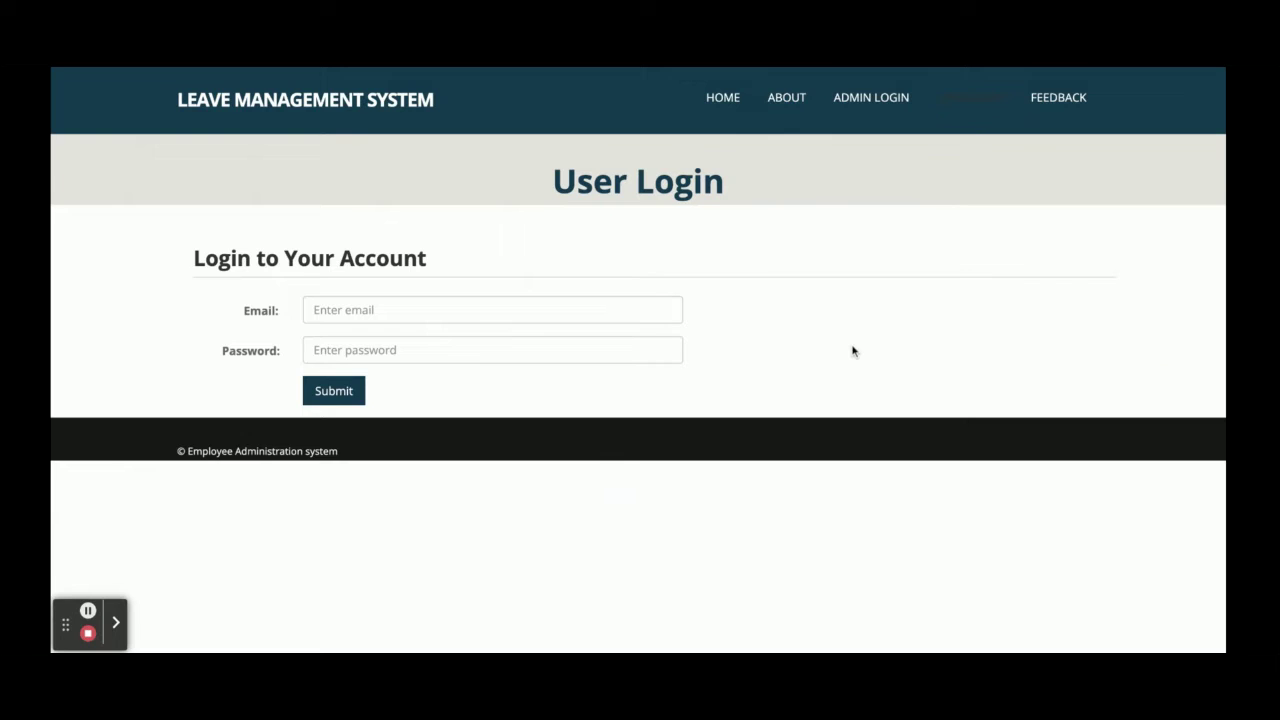
click(1046, 106)
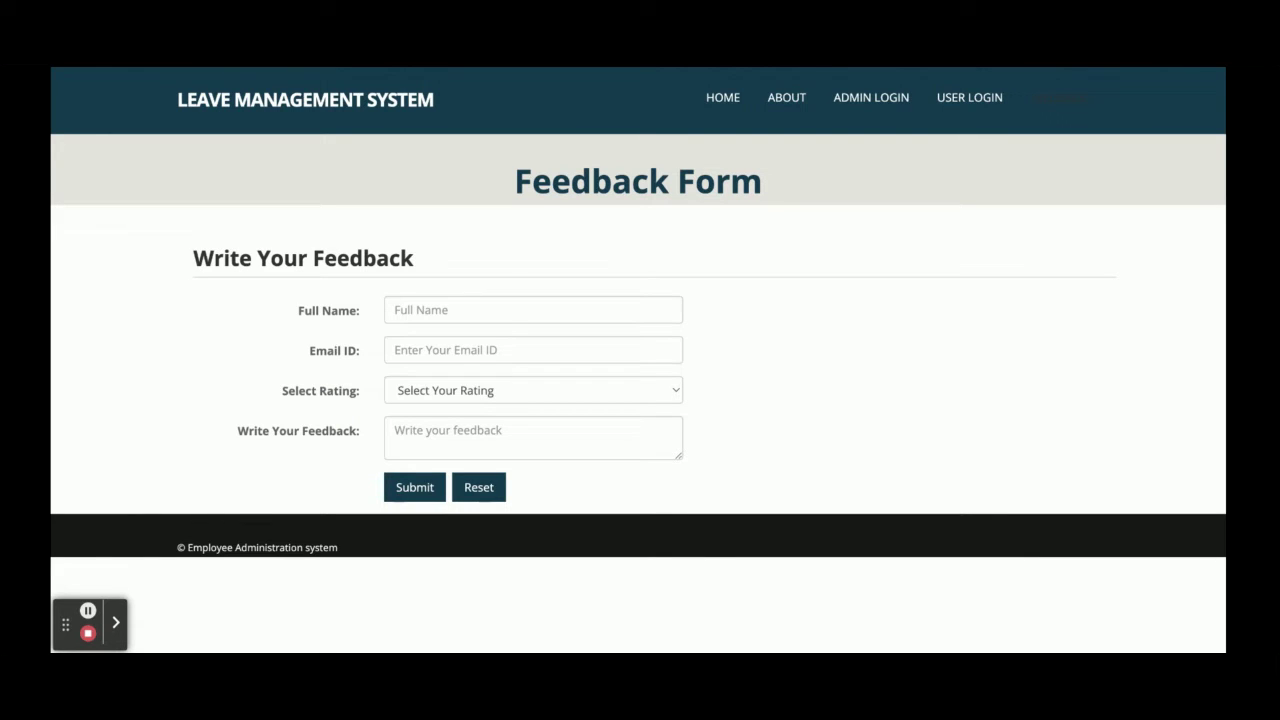
click(861, 107)
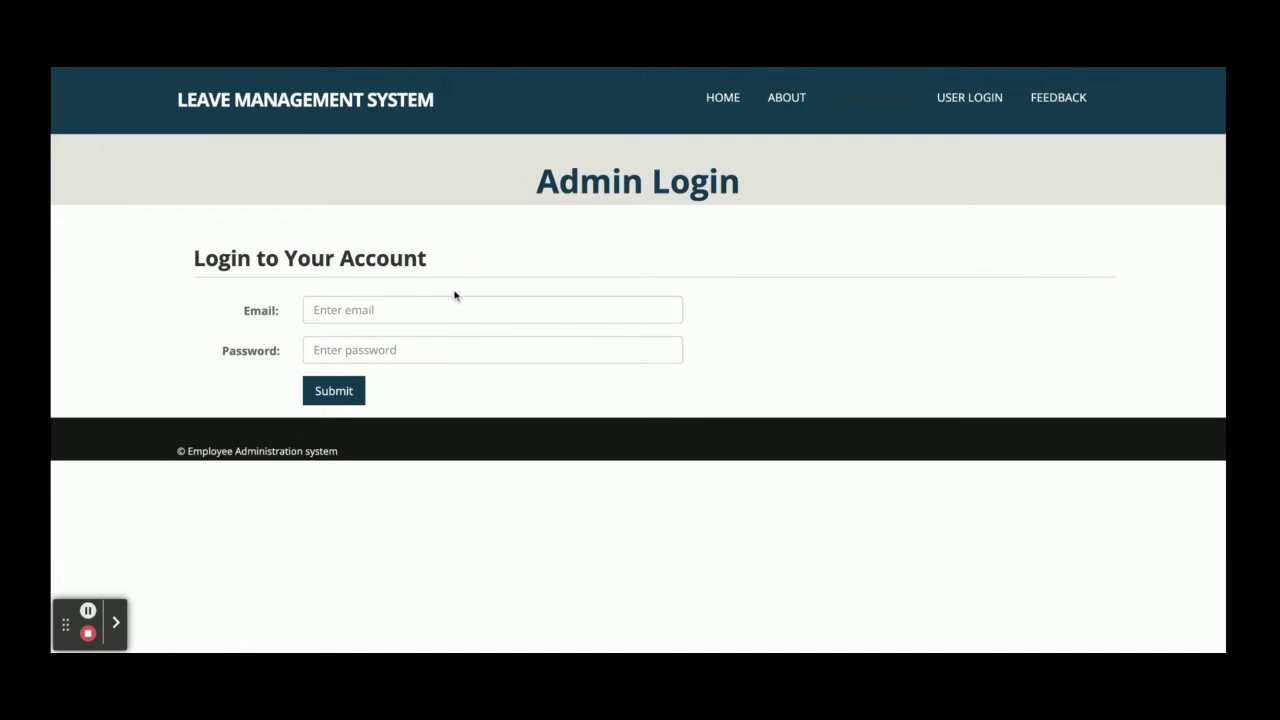
Sign in on the Admin Login form with the administrator e-mail and password
click(402, 309)
text(admi)
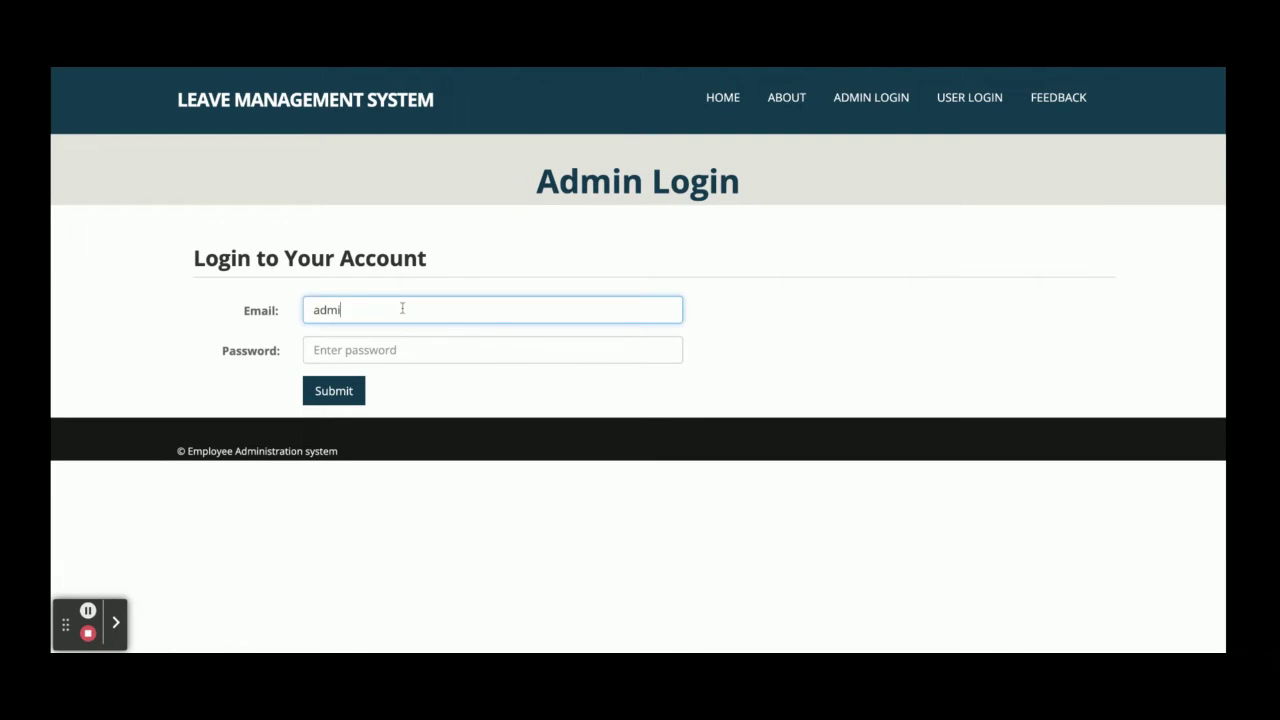
text(n@admin.com)
key(Tab)
text(ad)
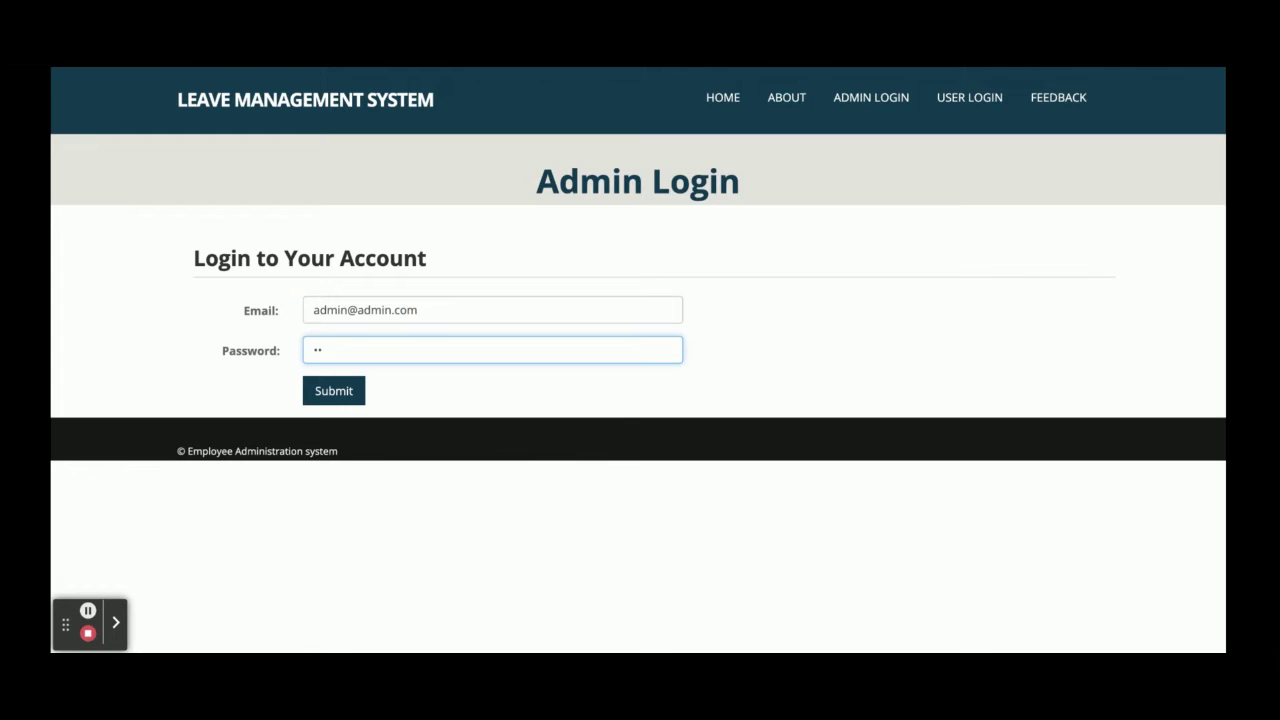
key(BackSpace)
key(BackSpace)
text(admi)
click(337, 394)
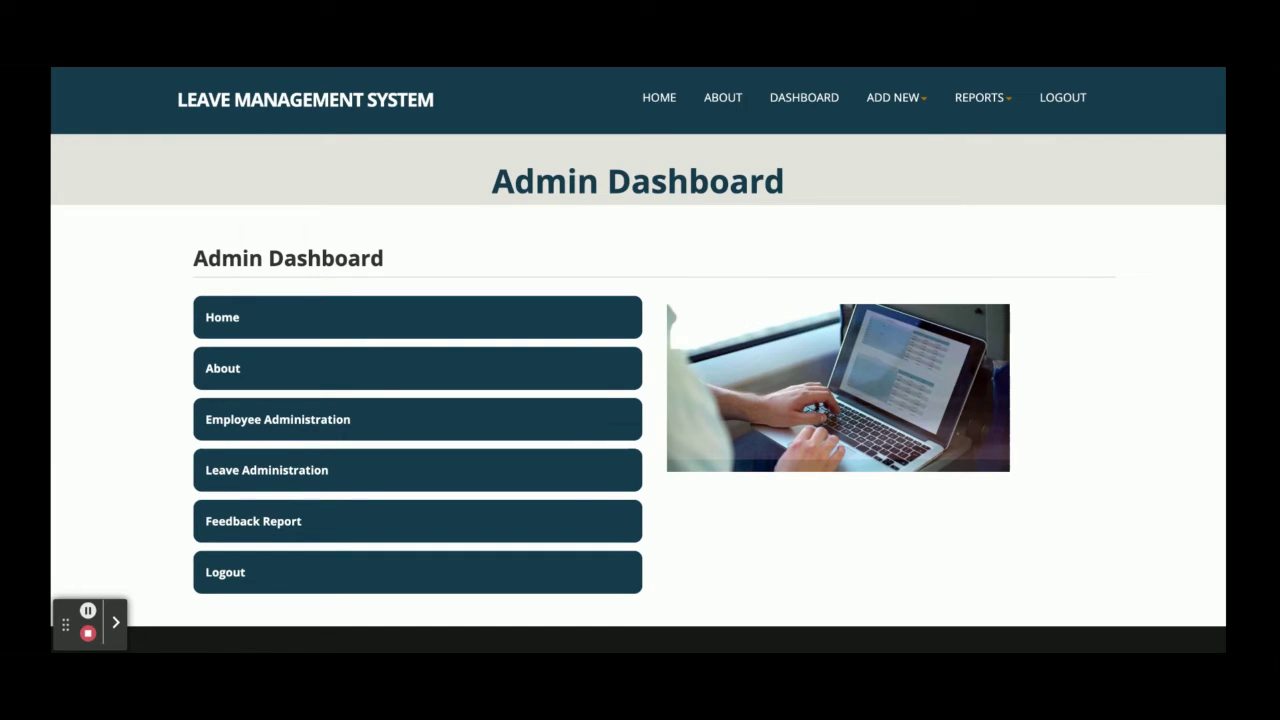
Look at the About page, then return to the Admin Dashboard
scroll(271, 389, down, 1)
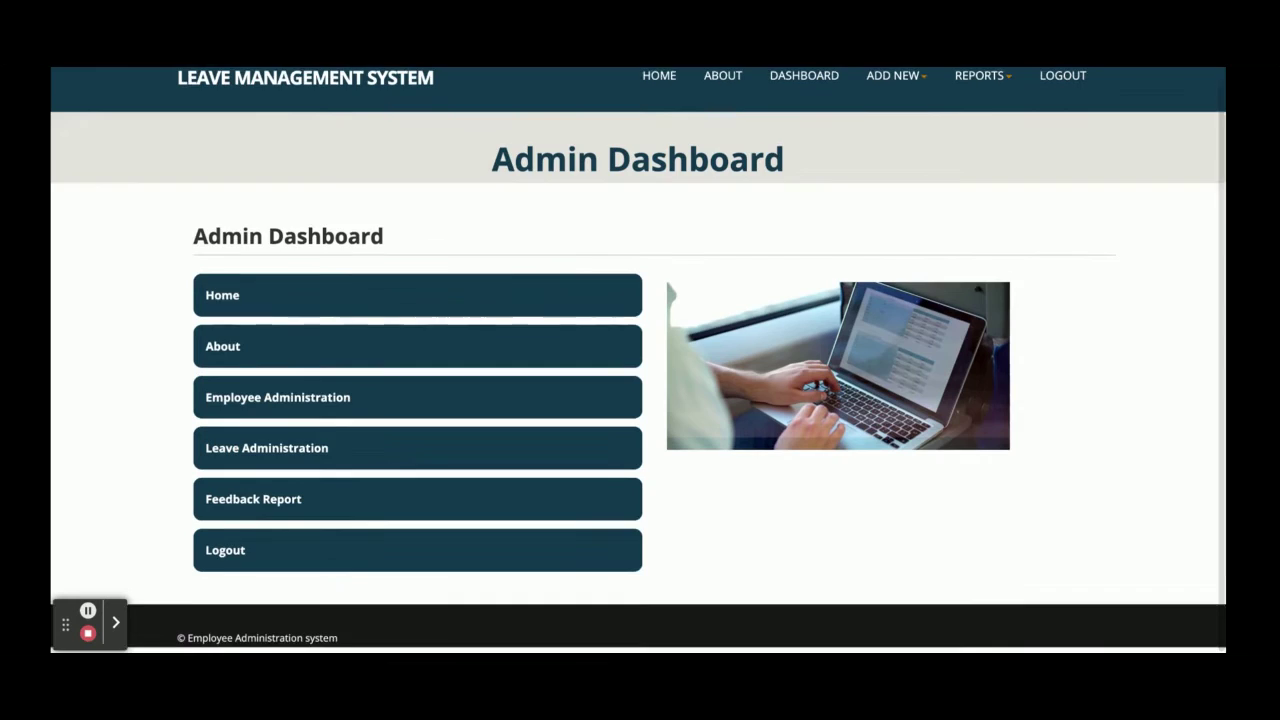
scroll(271, 389, up, 1)
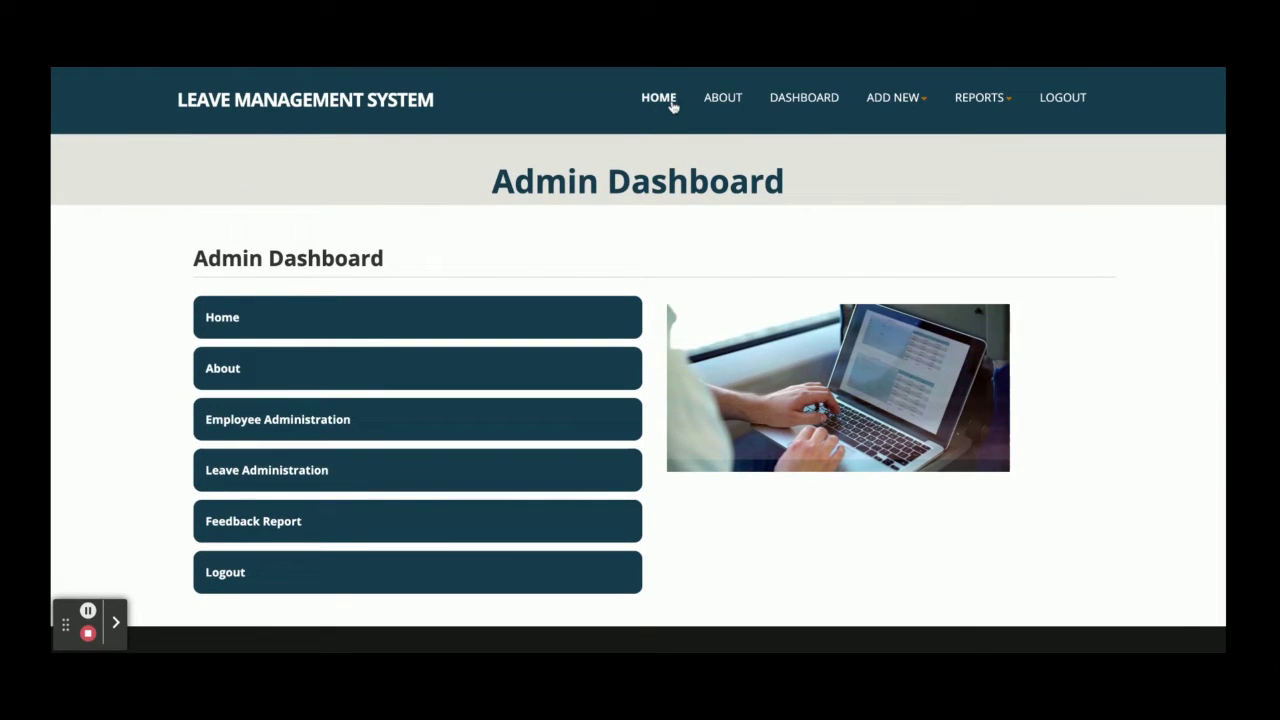
click(720, 98)
click(808, 98)
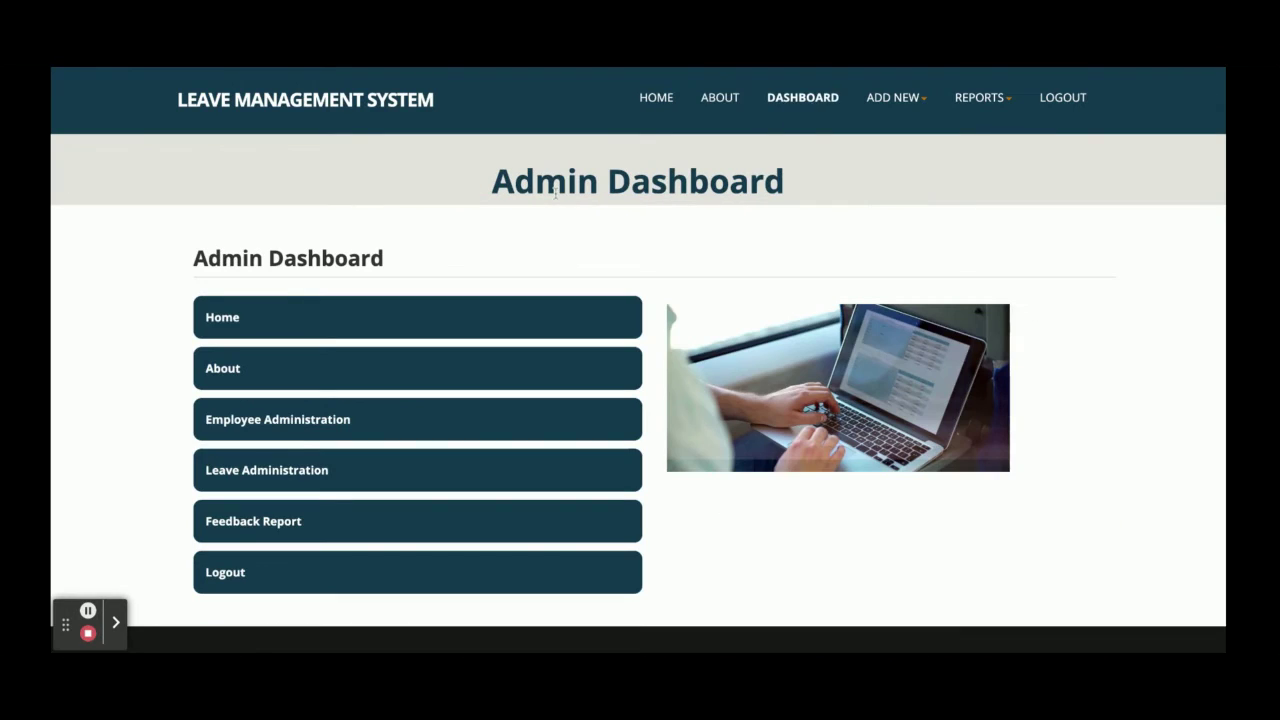
Open the All Employee Report and inspect employee 393's edit form without saving
click(297, 430)
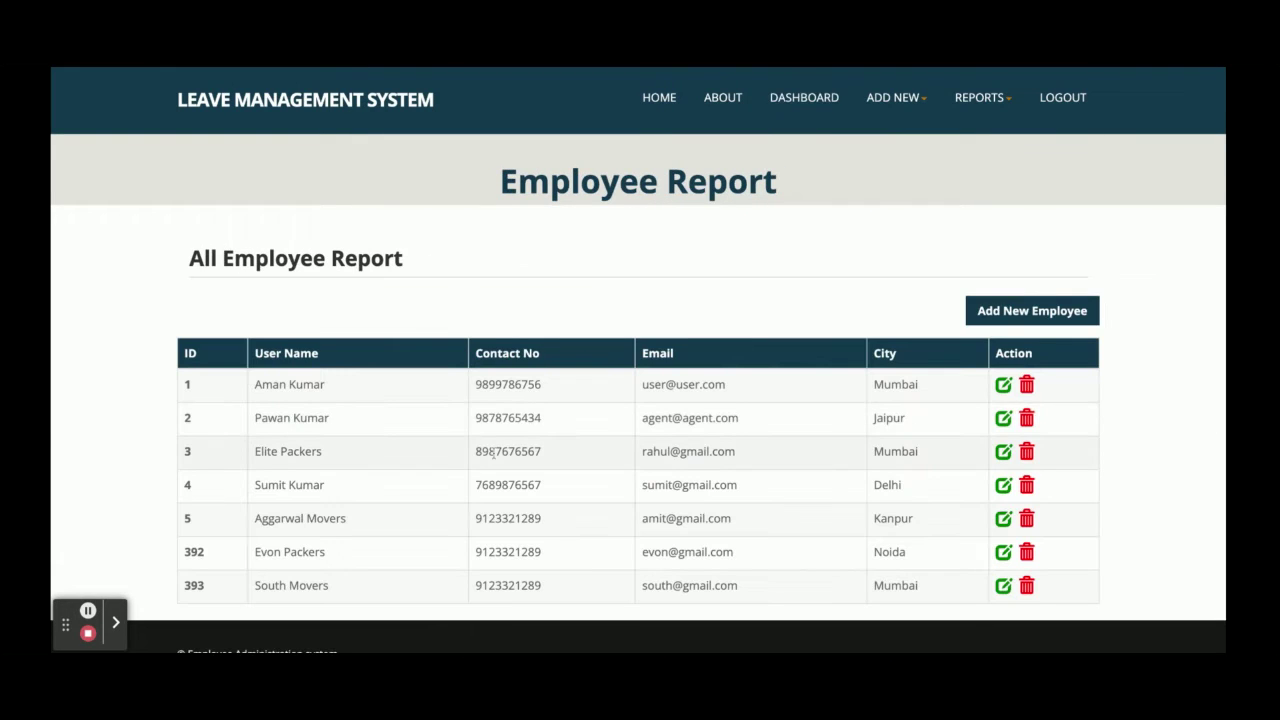
scroll(492, 453, down, 2)
scroll(492, 453, up, 3)
scroll(638, 400, down, 2)
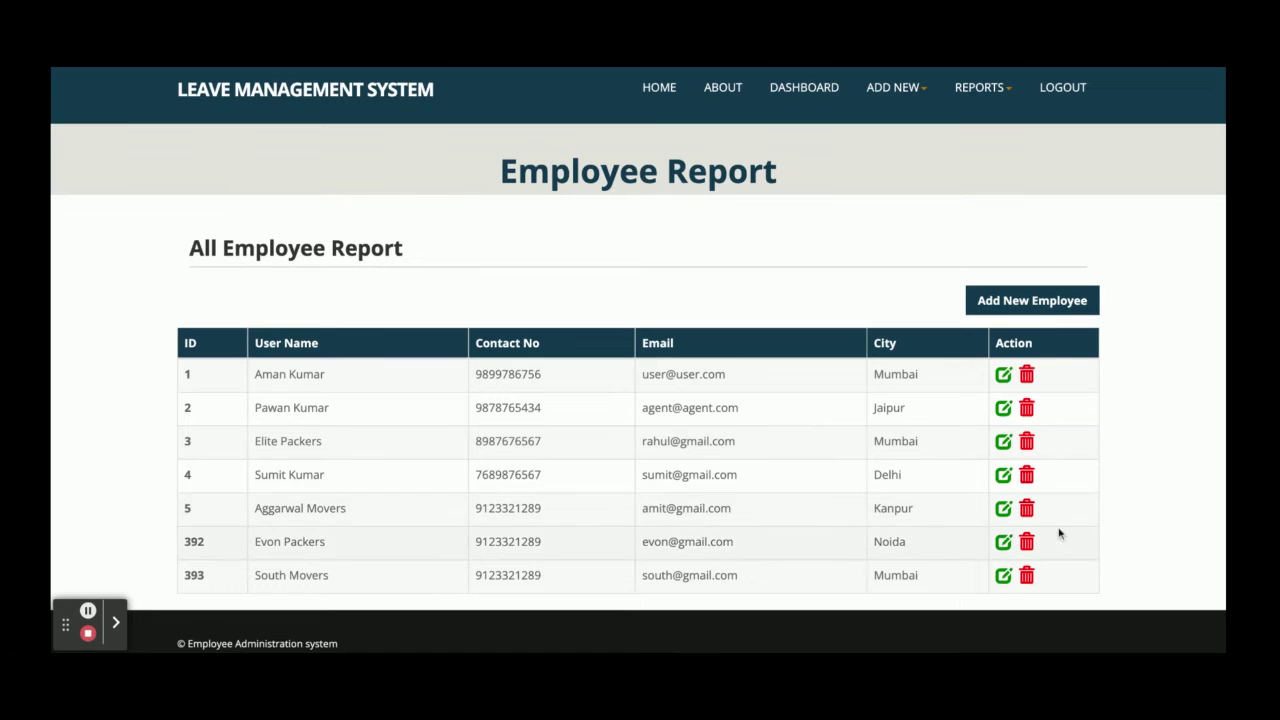
click(1002, 580)
scroll(826, 509, down, 4)
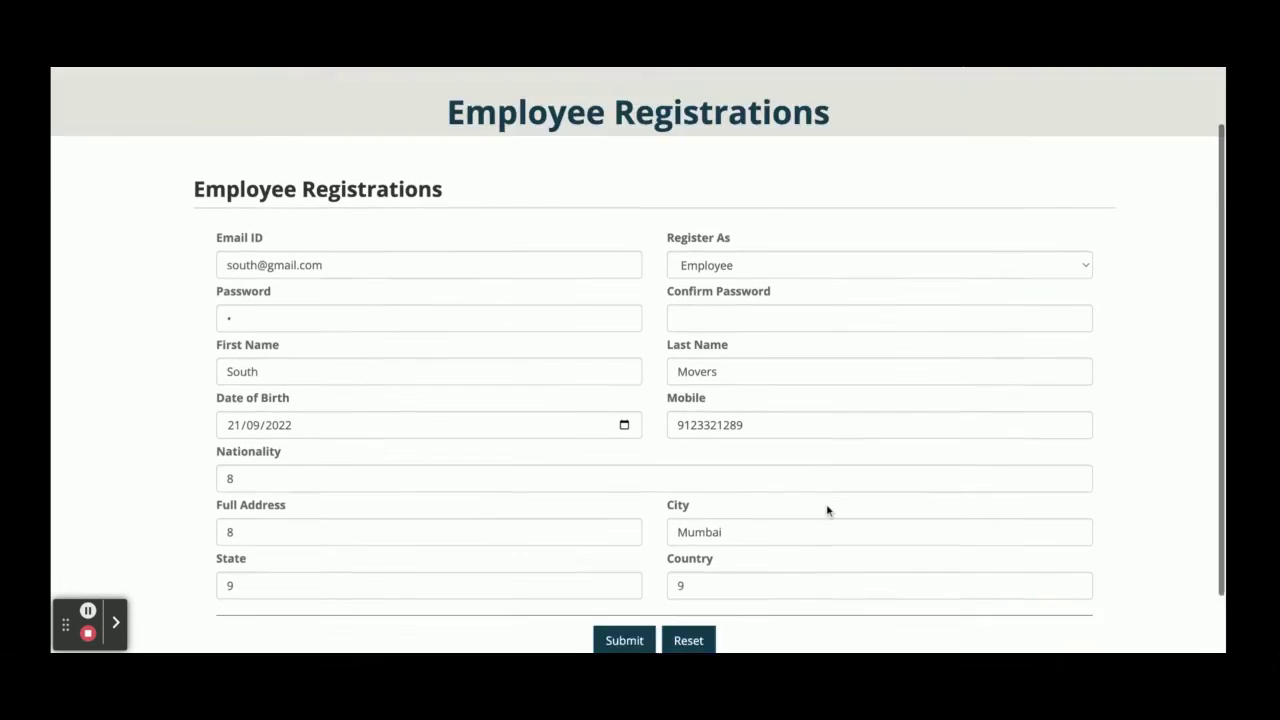
scroll(826, 509, up, 5)
scroll(826, 509, down, 3)
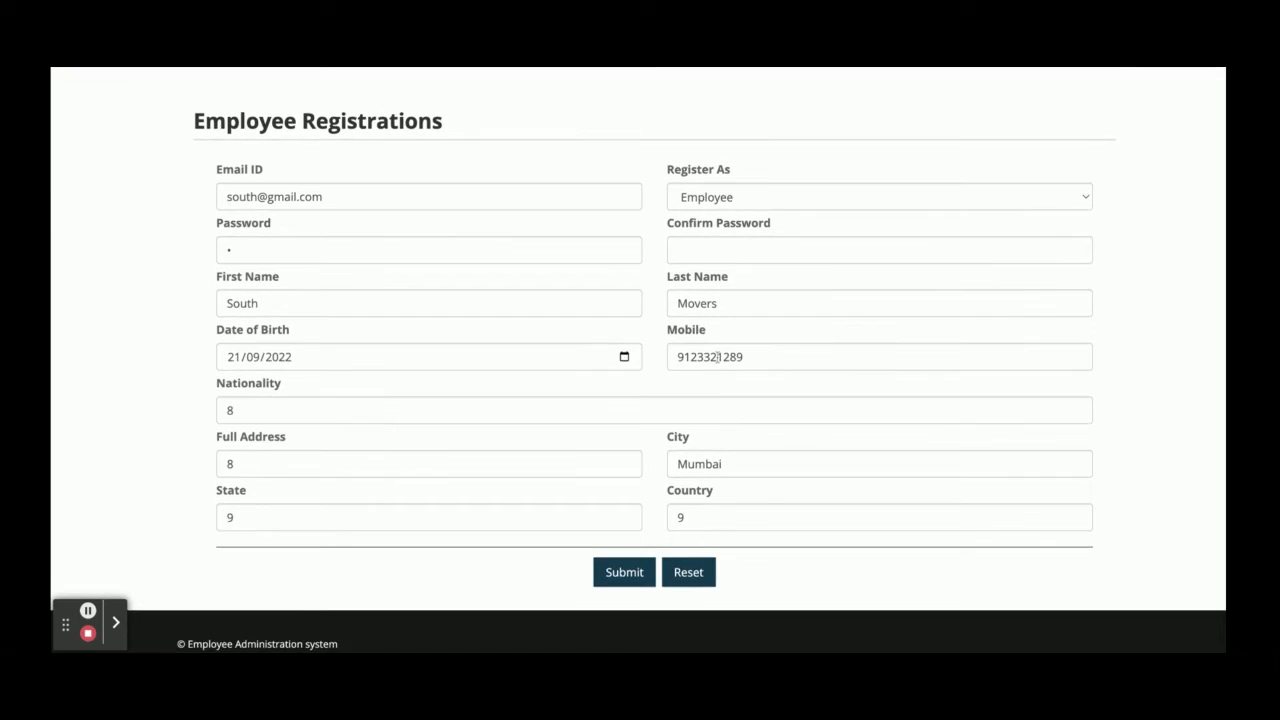
key(Return)
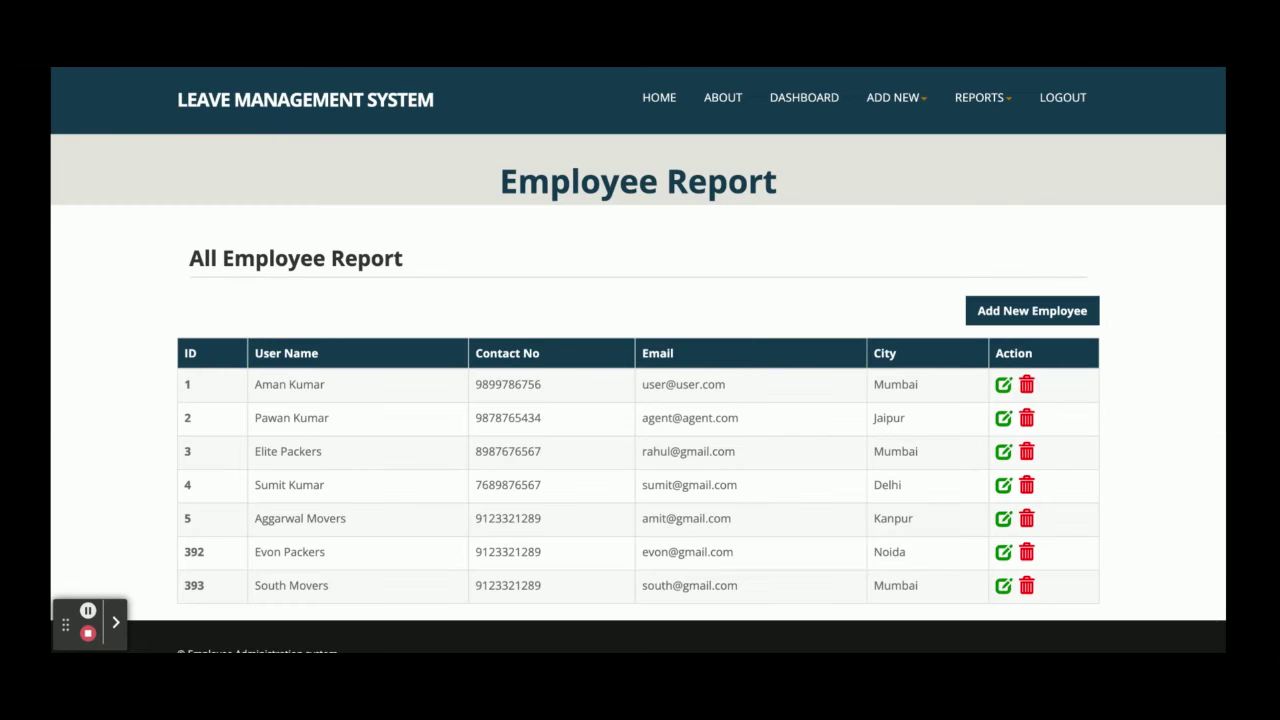
Delete employee 393's record and confirm with Yes
scroll(520, 325, down, 1)
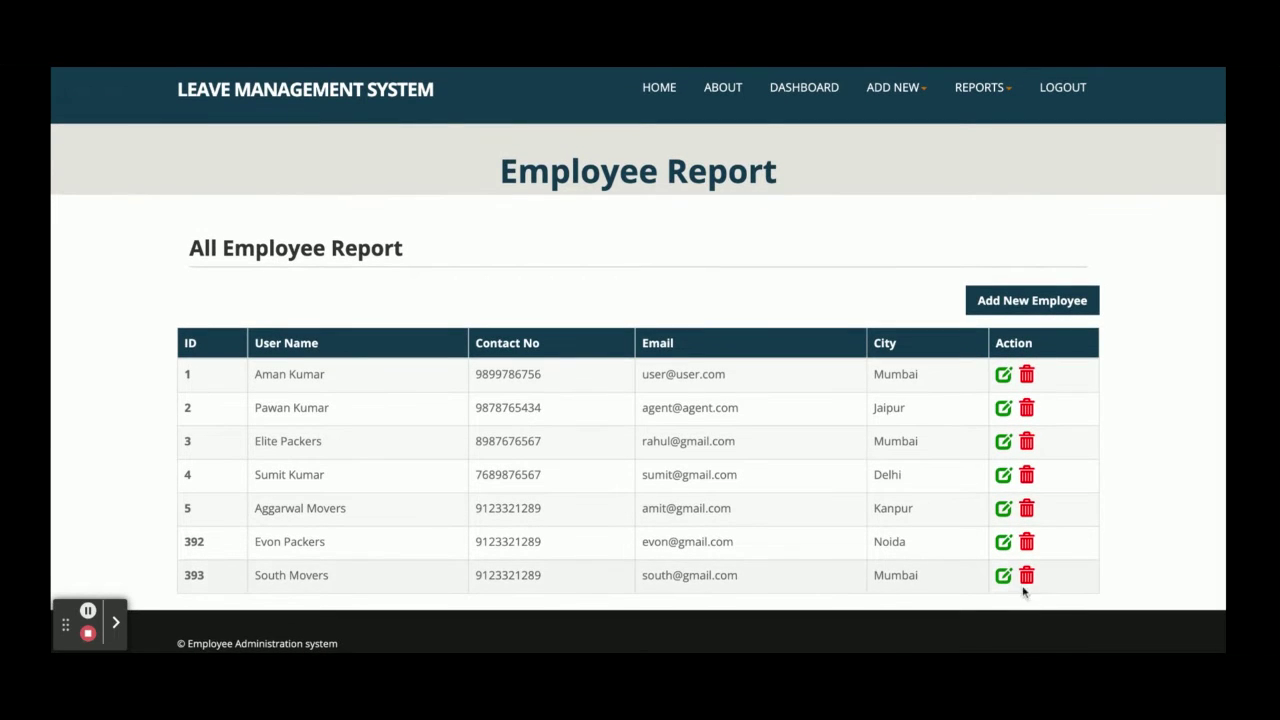
click(1027, 577)
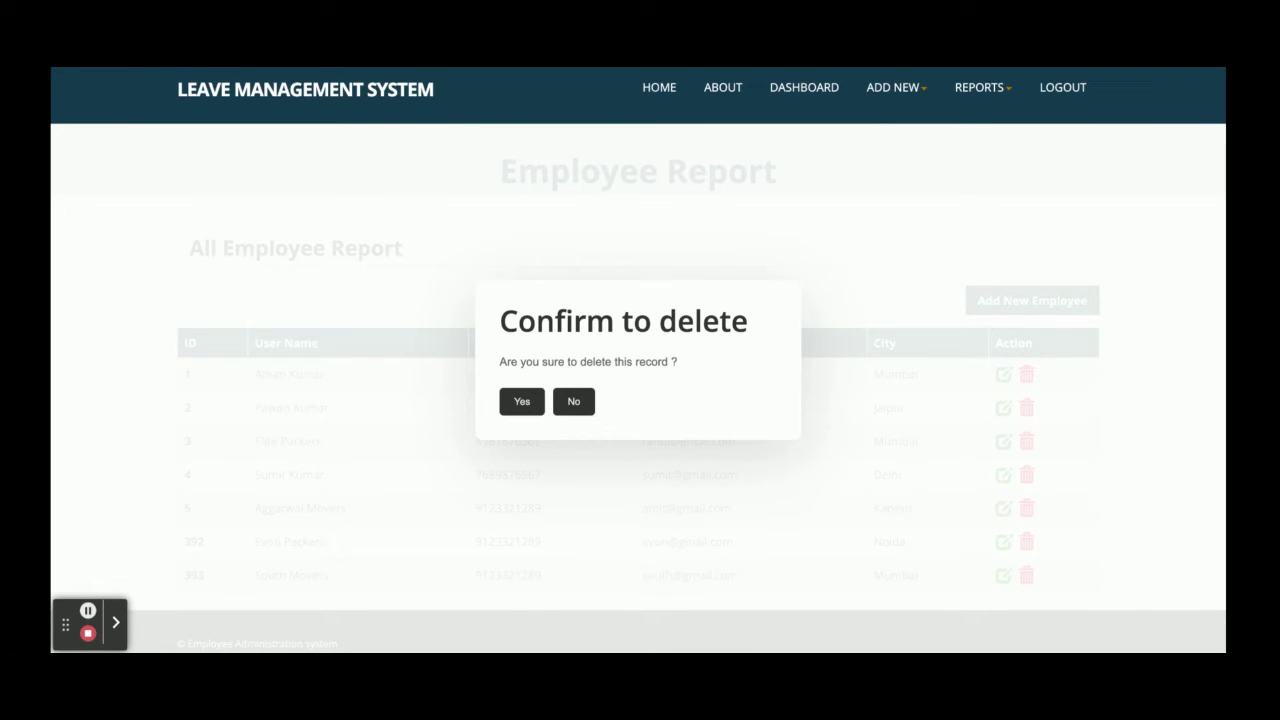
click(522, 401)
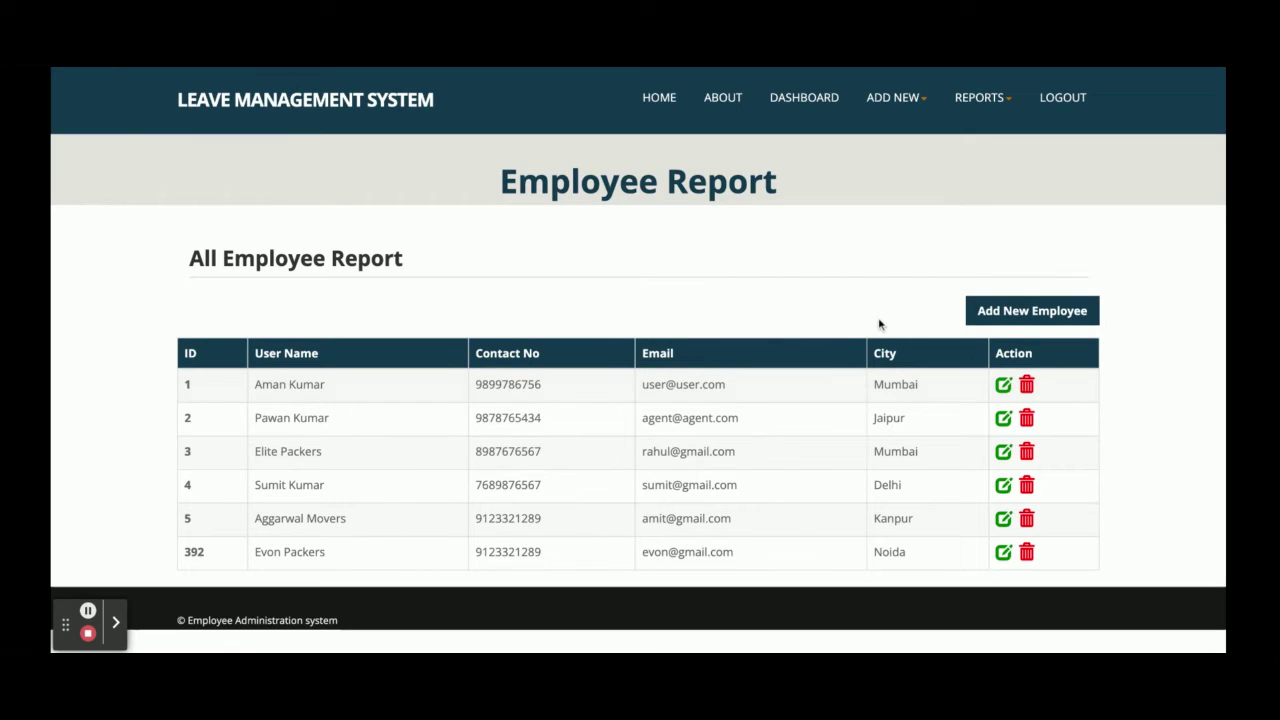
Open the blank Add New Employee registration form, scroll through it, then head back to the dashboard
click(1043, 318)
scroll(640, 400, down, 3)
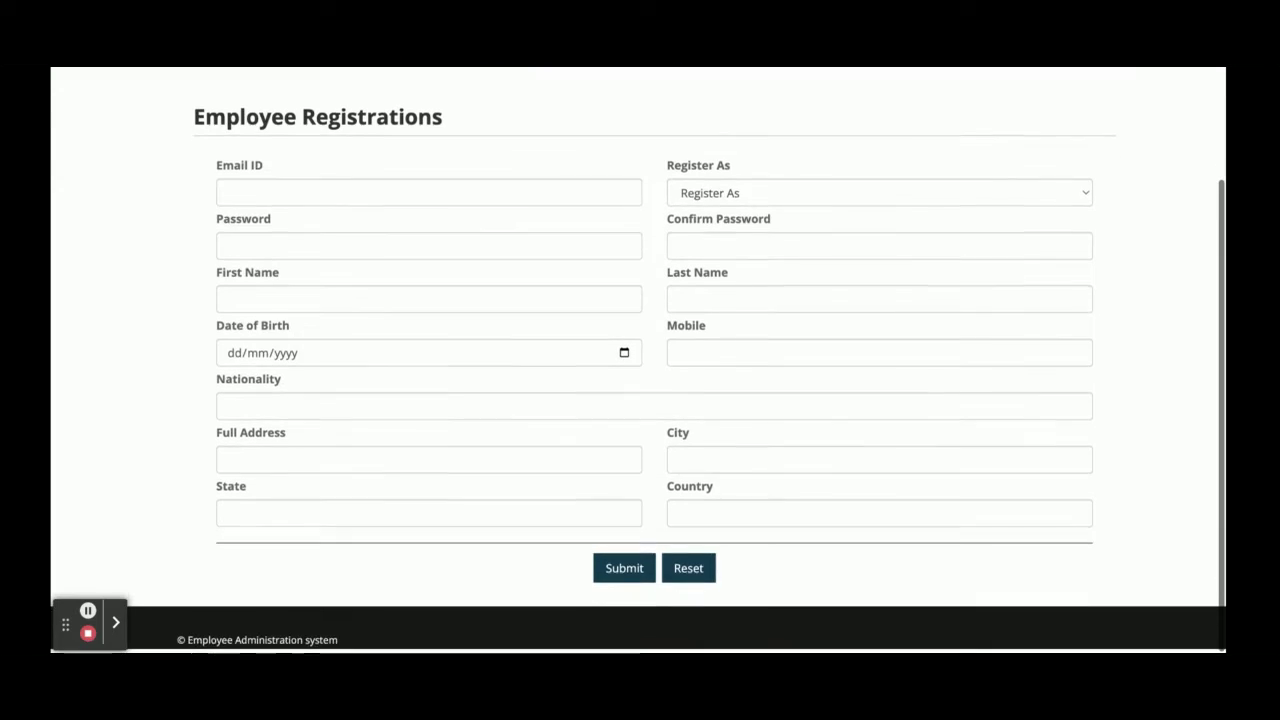
scroll(640, 400, up, 3)
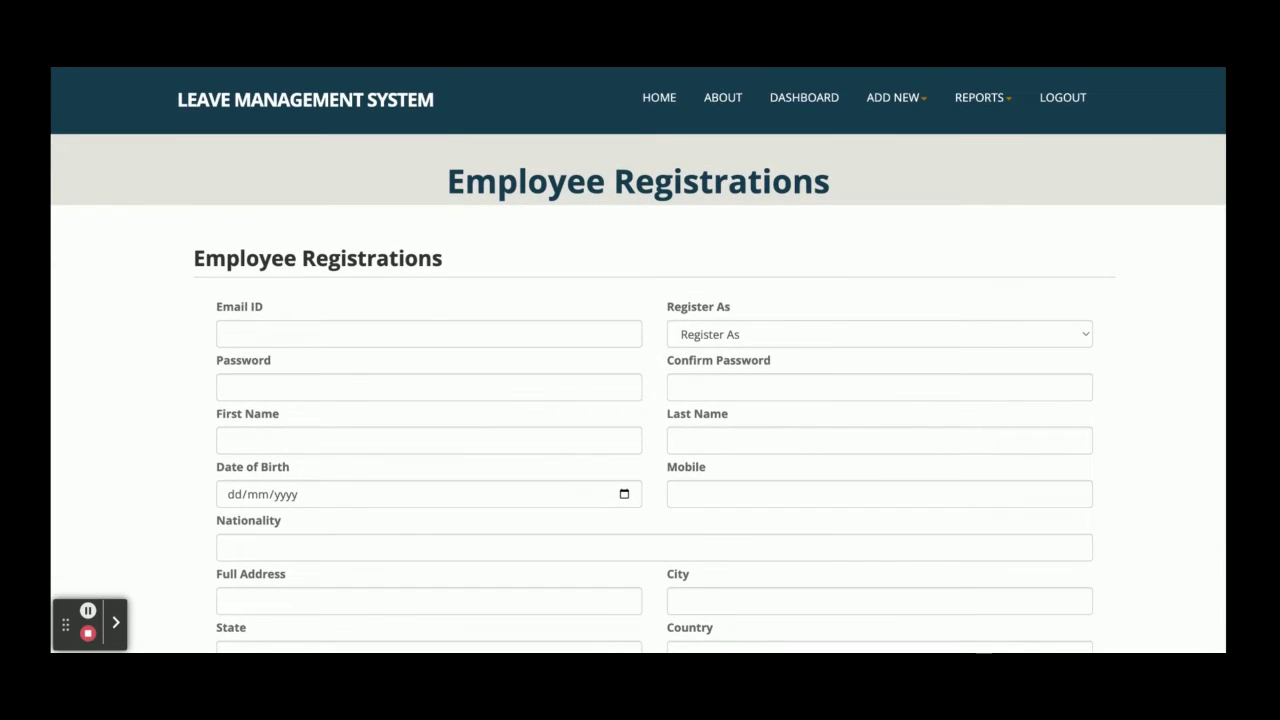
scroll(640, 400, down, 3)
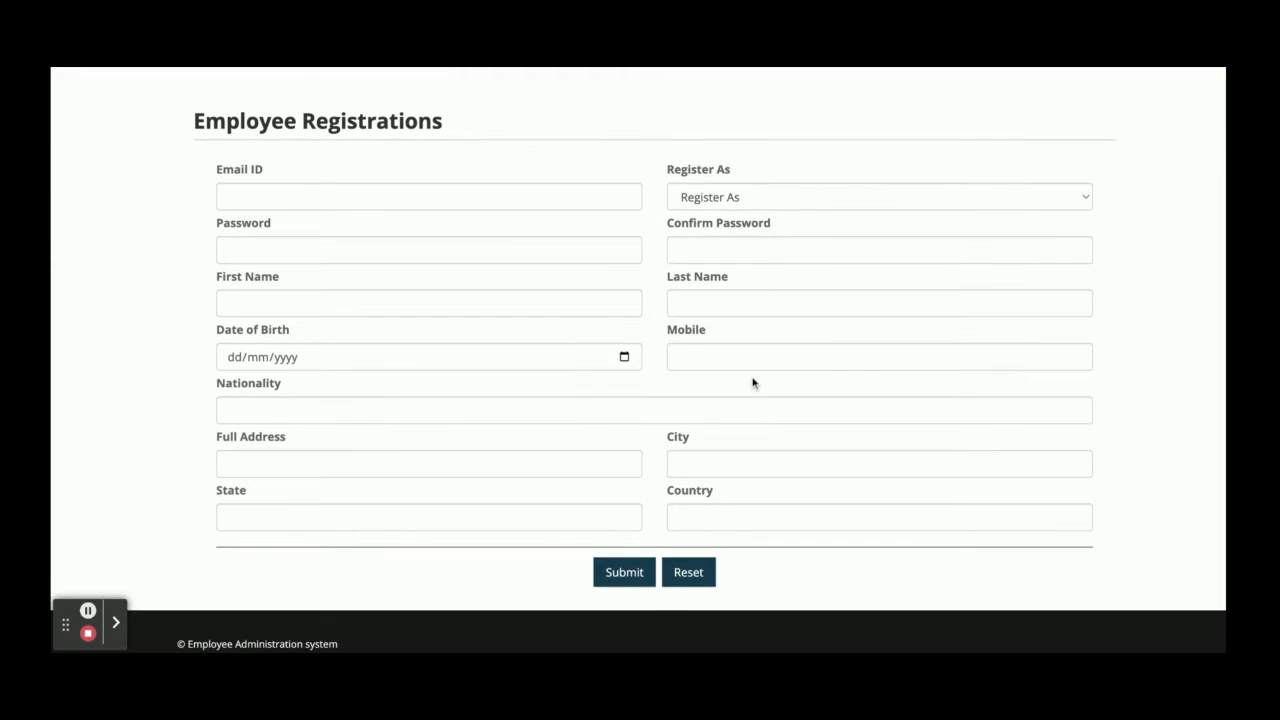
scroll(753, 383, up, 3)
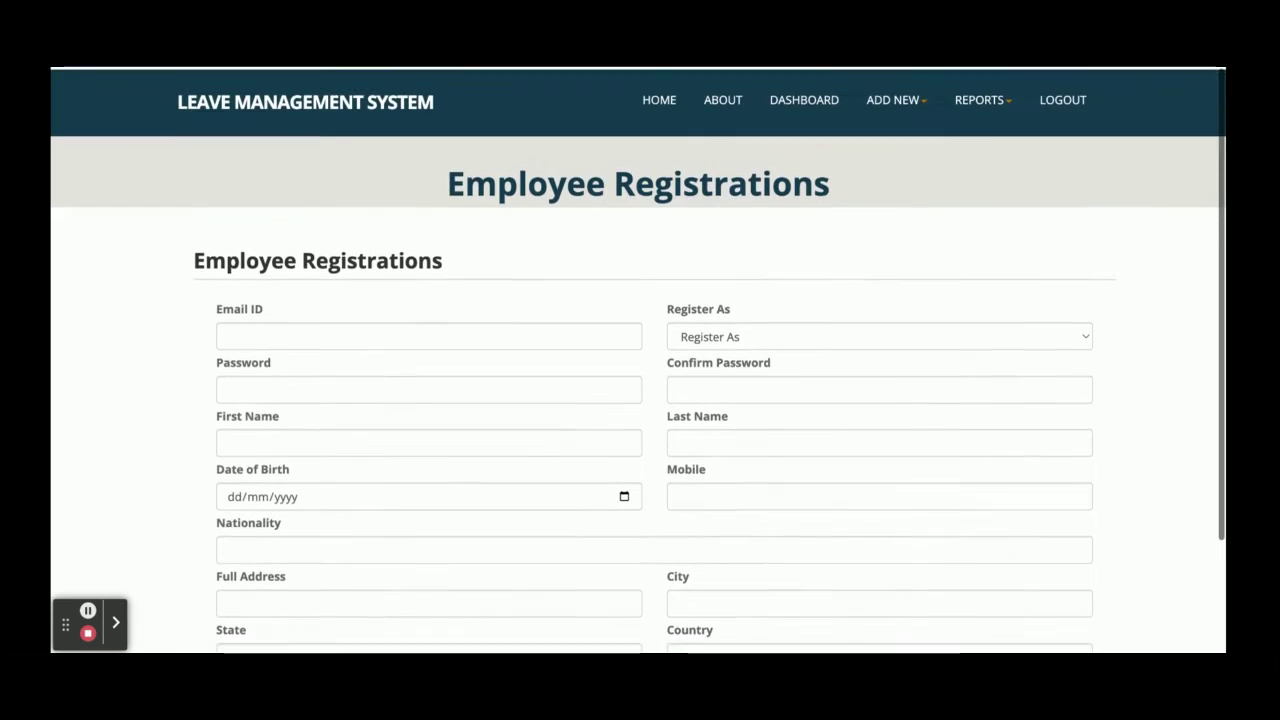
click(913, 102)
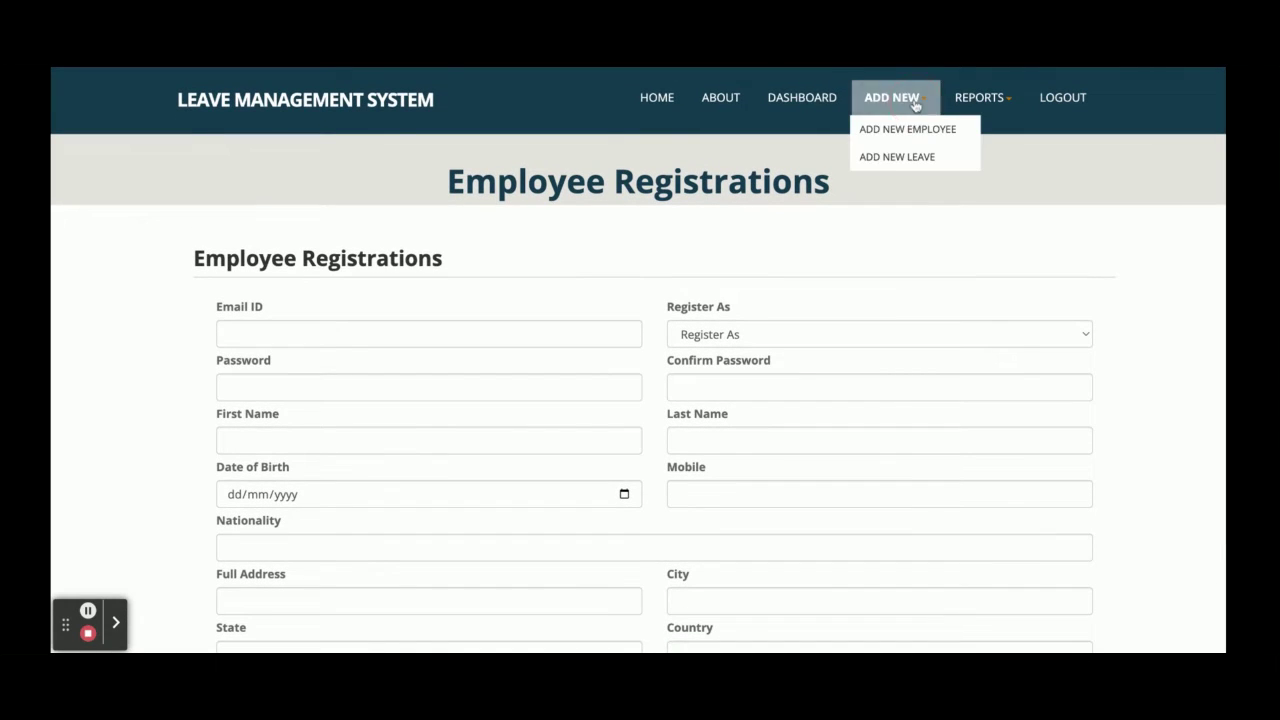
click(815, 104)
Open the All Leave Report from the Reports menu
click(272, 476)
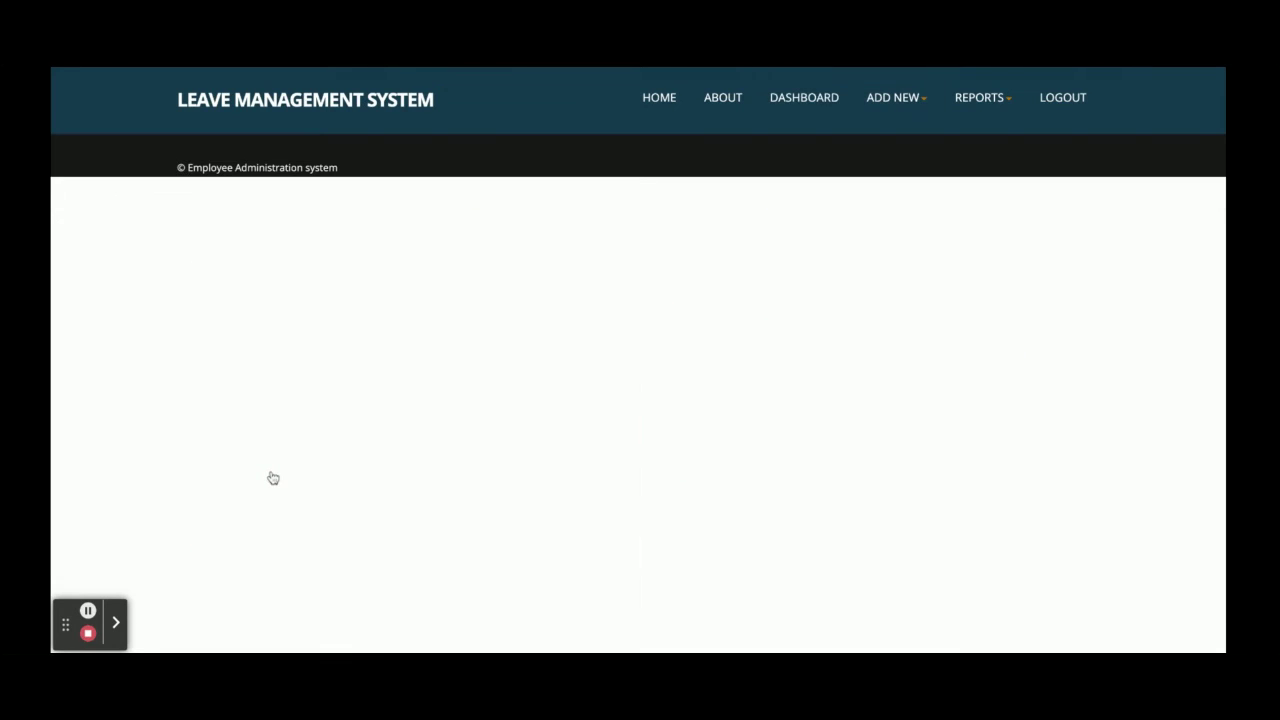
click(954, 105)
click(982, 161)
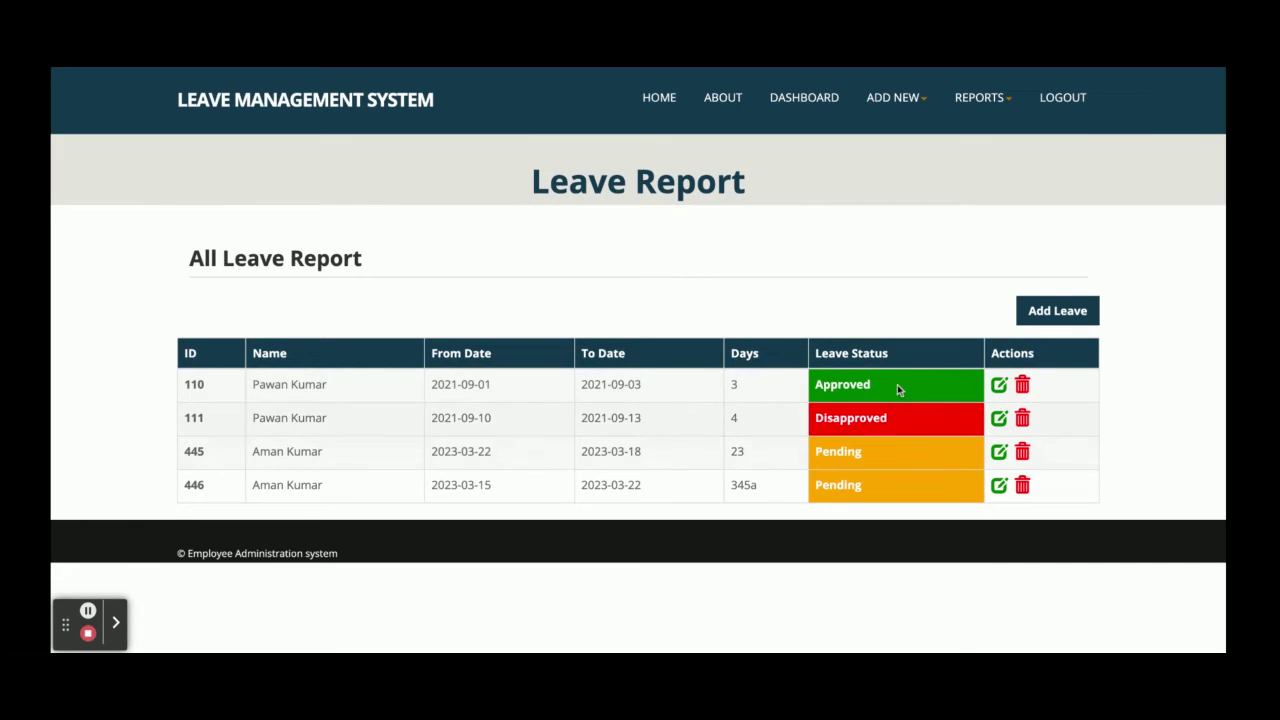
Highlight the Approved, Disapproved and Pending statuses of leaves 110, 111 and 445
double_click(836, 380)
double_click(836, 418)
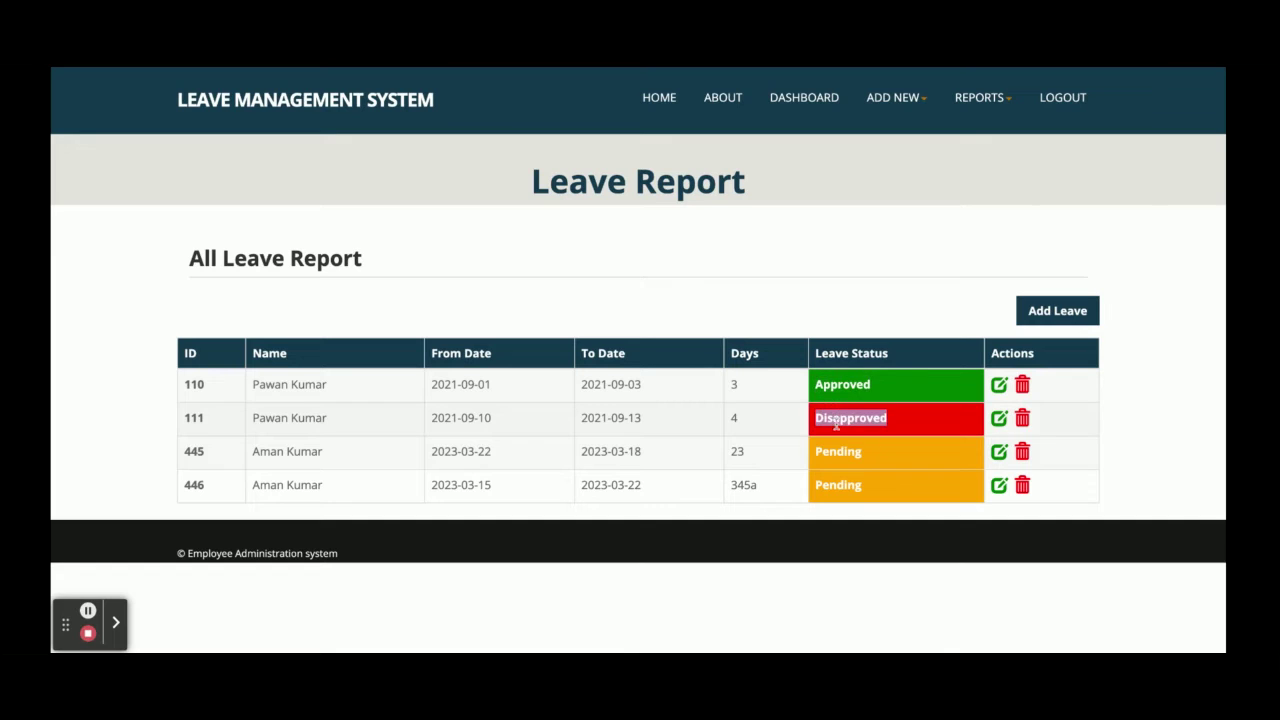
double_click(838, 451)
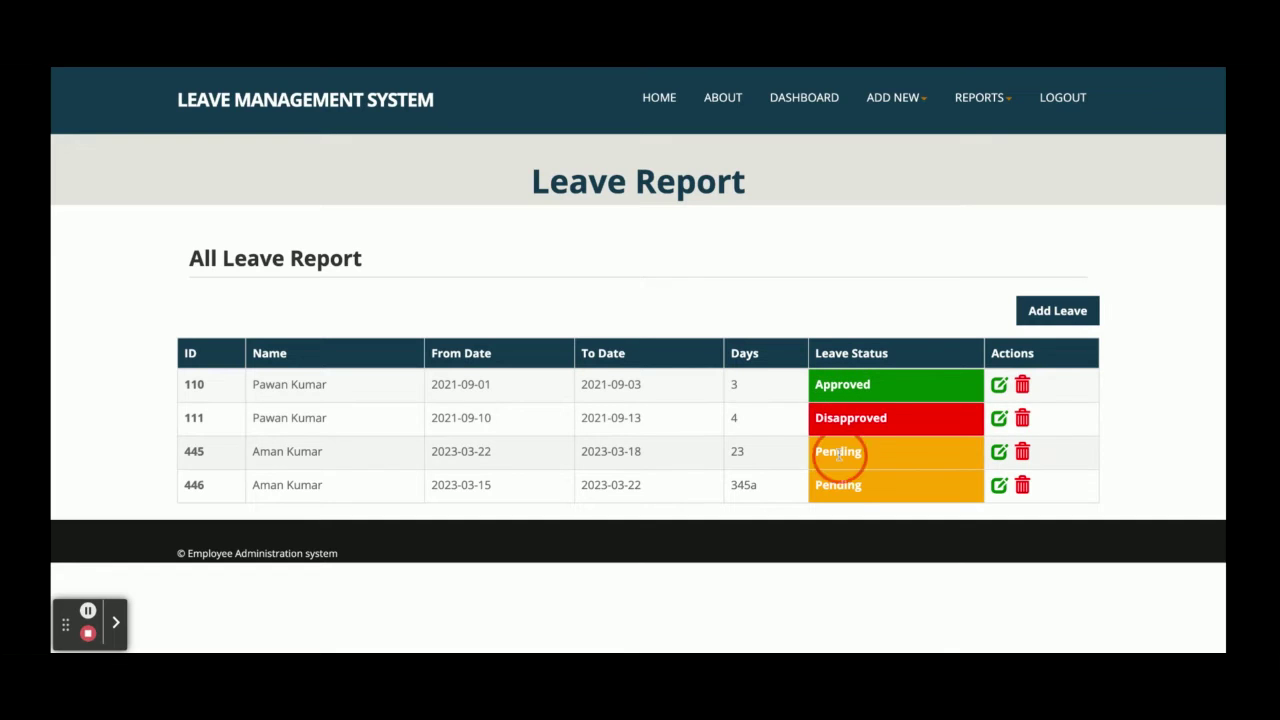
click(1000, 97)
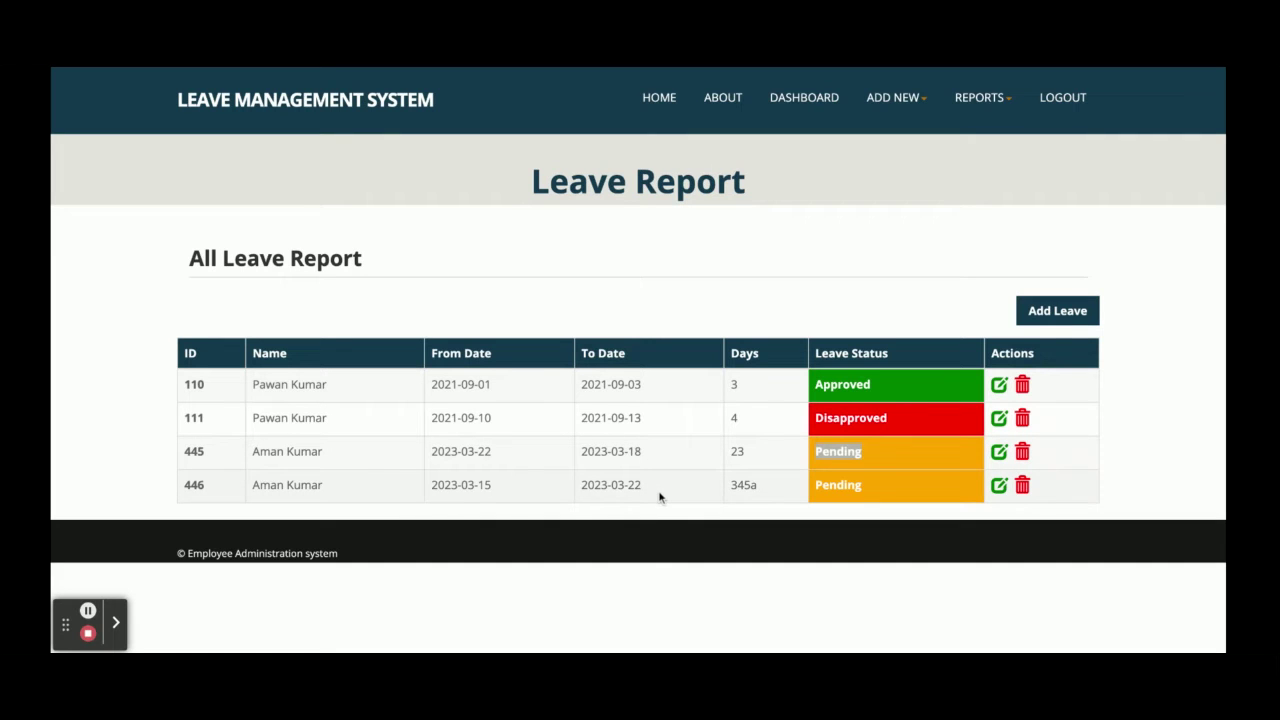
Open the Feedback Report and view the details of feedback entry 1
mouse_move(975, 97)
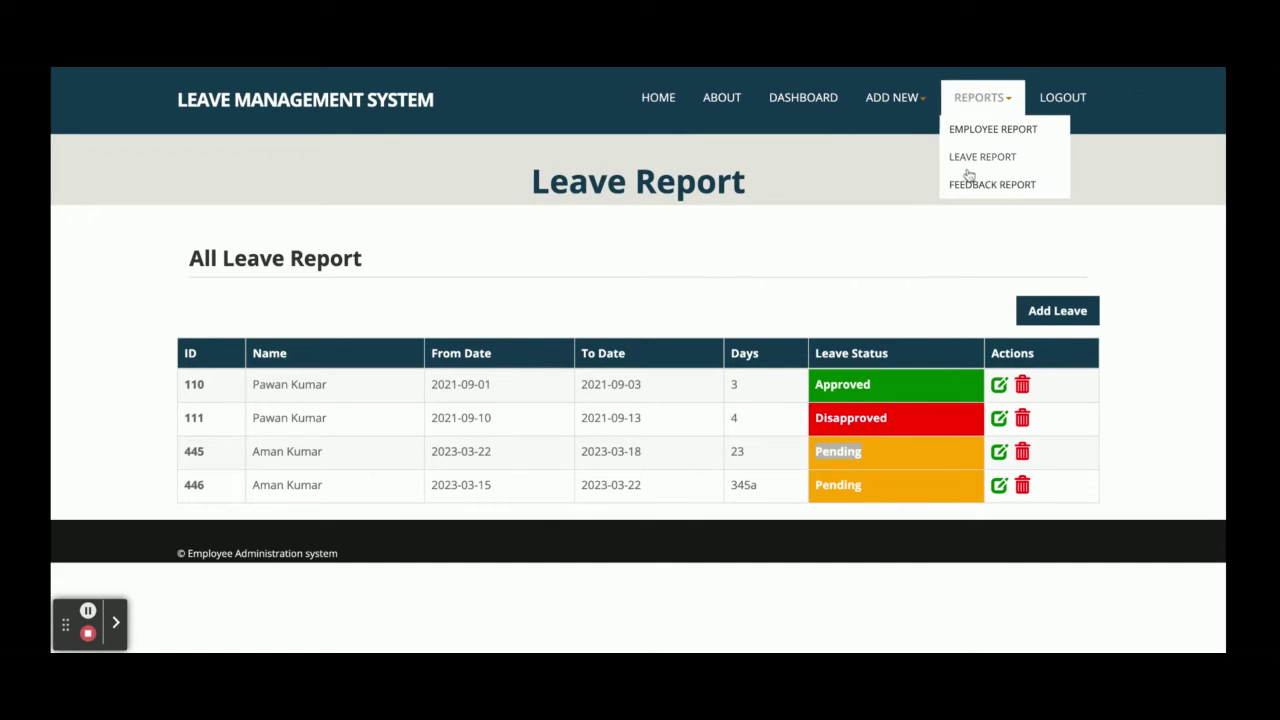
click(970, 186)
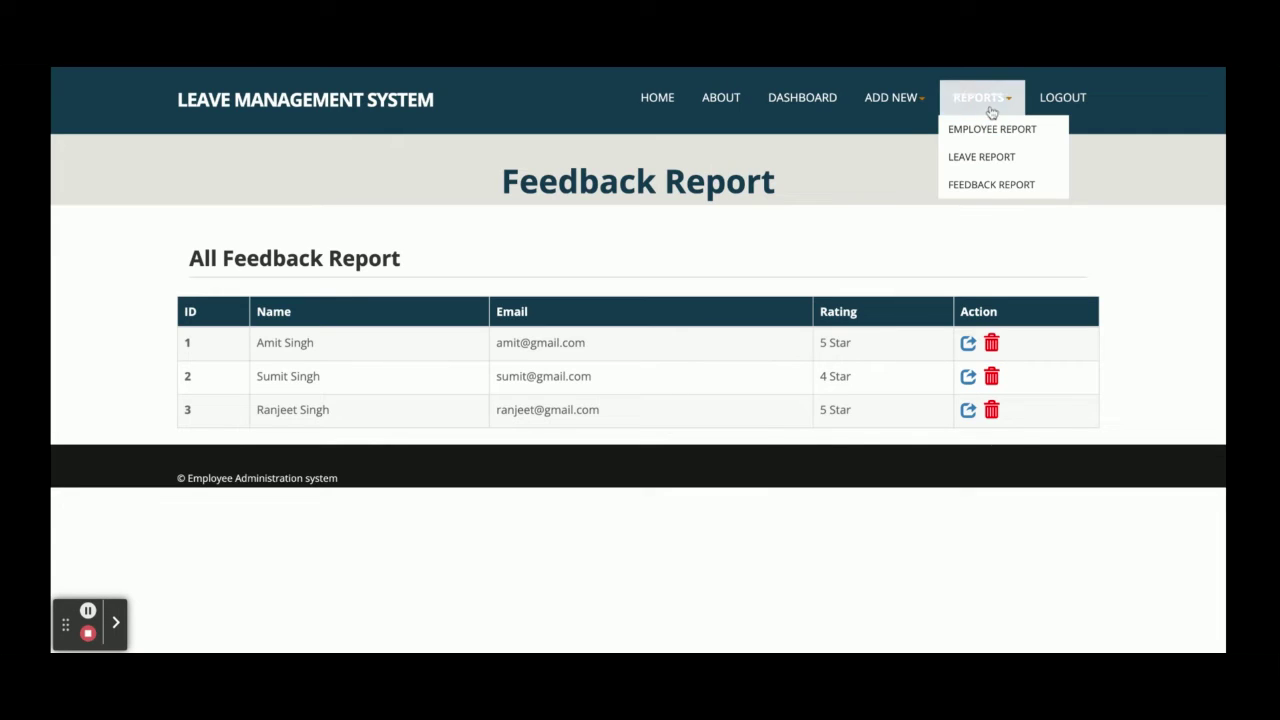
click(969, 346)
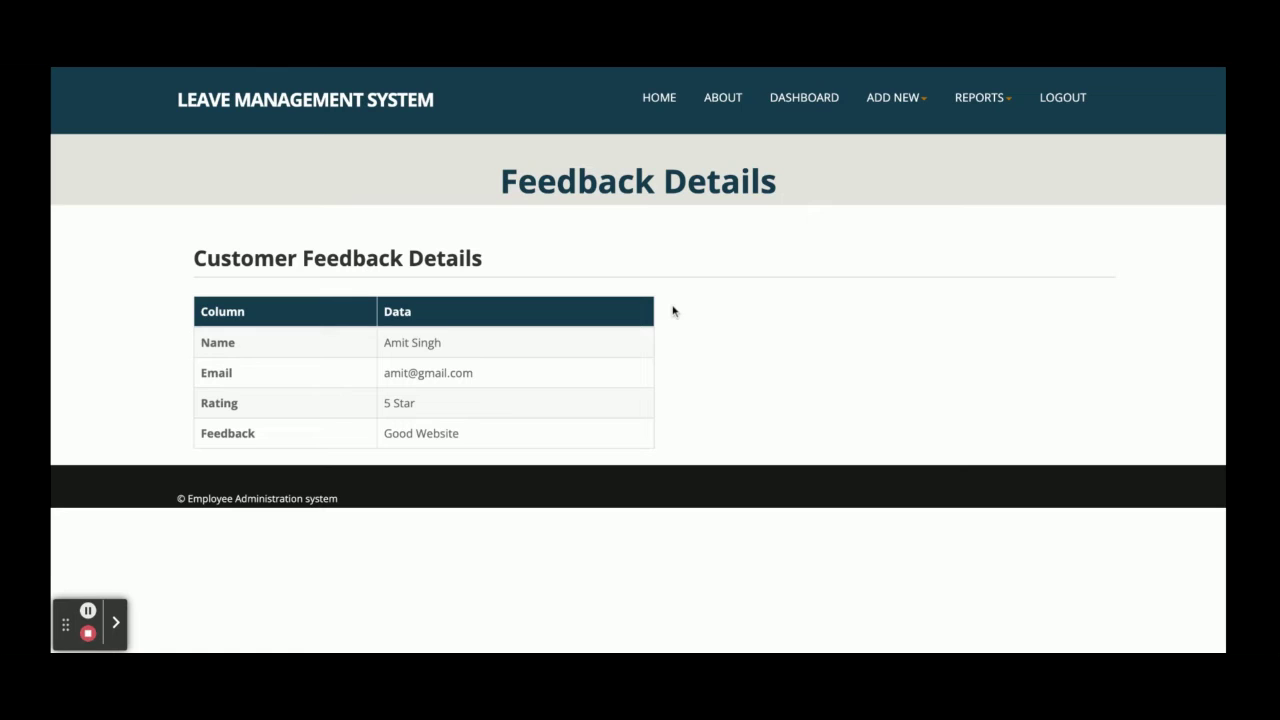
click(917, 99)
Start a new leave with Add New Leave and choose an employee in Select User
click(906, 160)
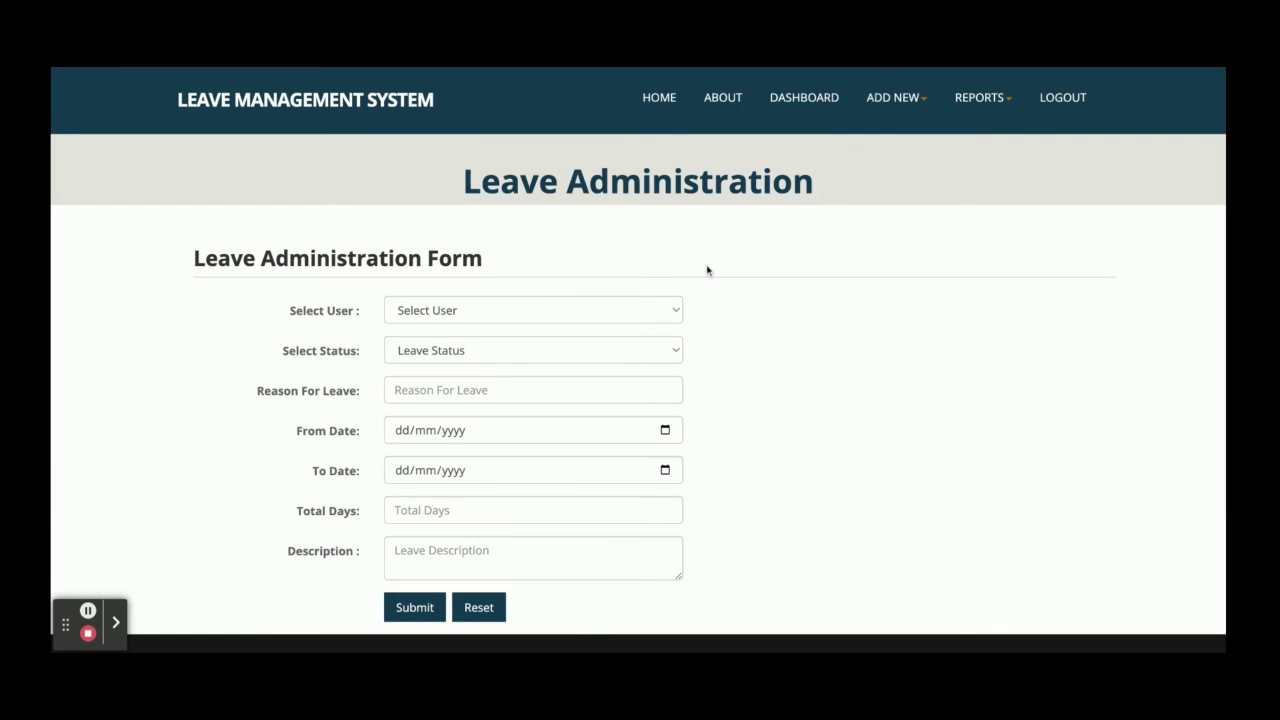
click(556, 310)
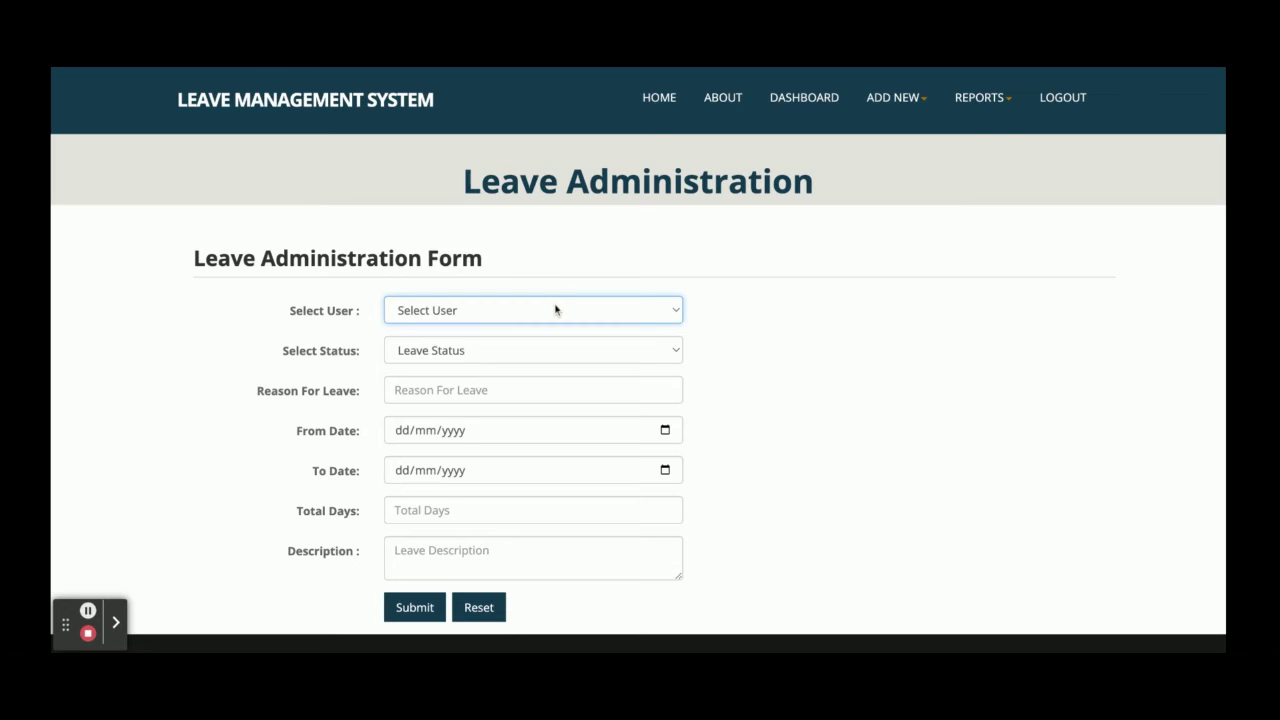
click(449, 352)
click(590, 310)
click(523, 351)
click(450, 352)
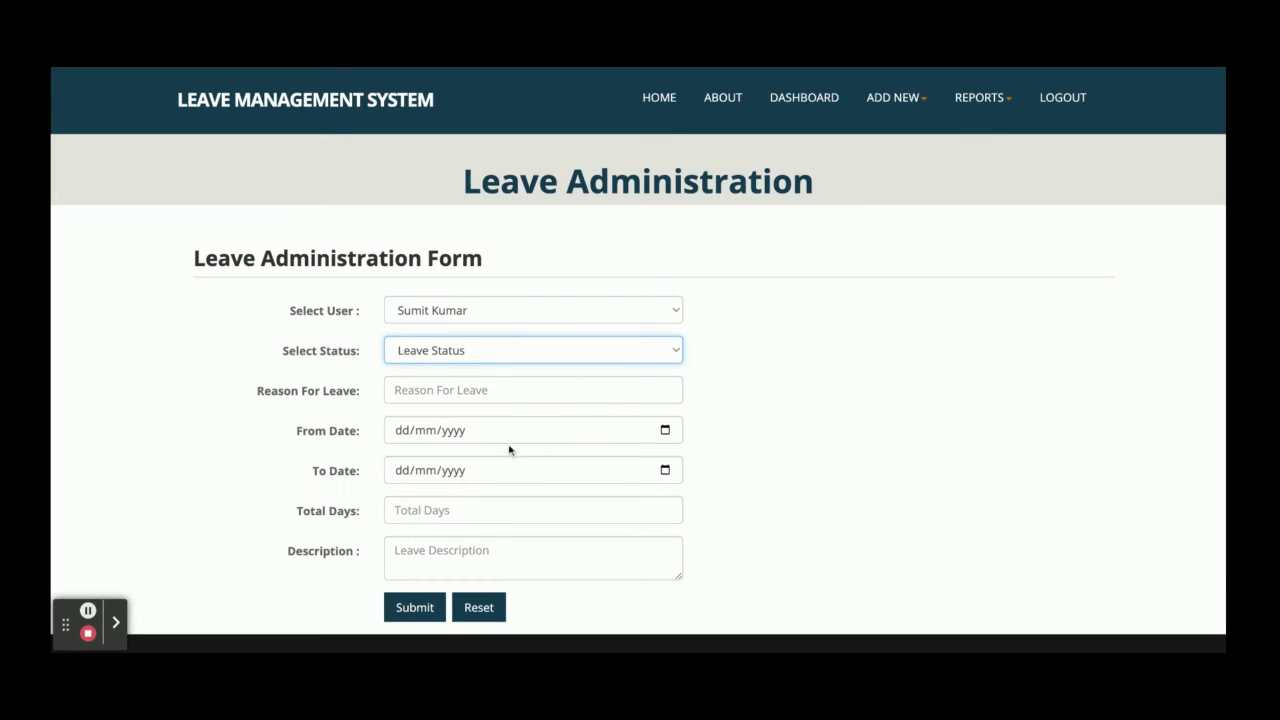
scroll(521, 469, down, 1)
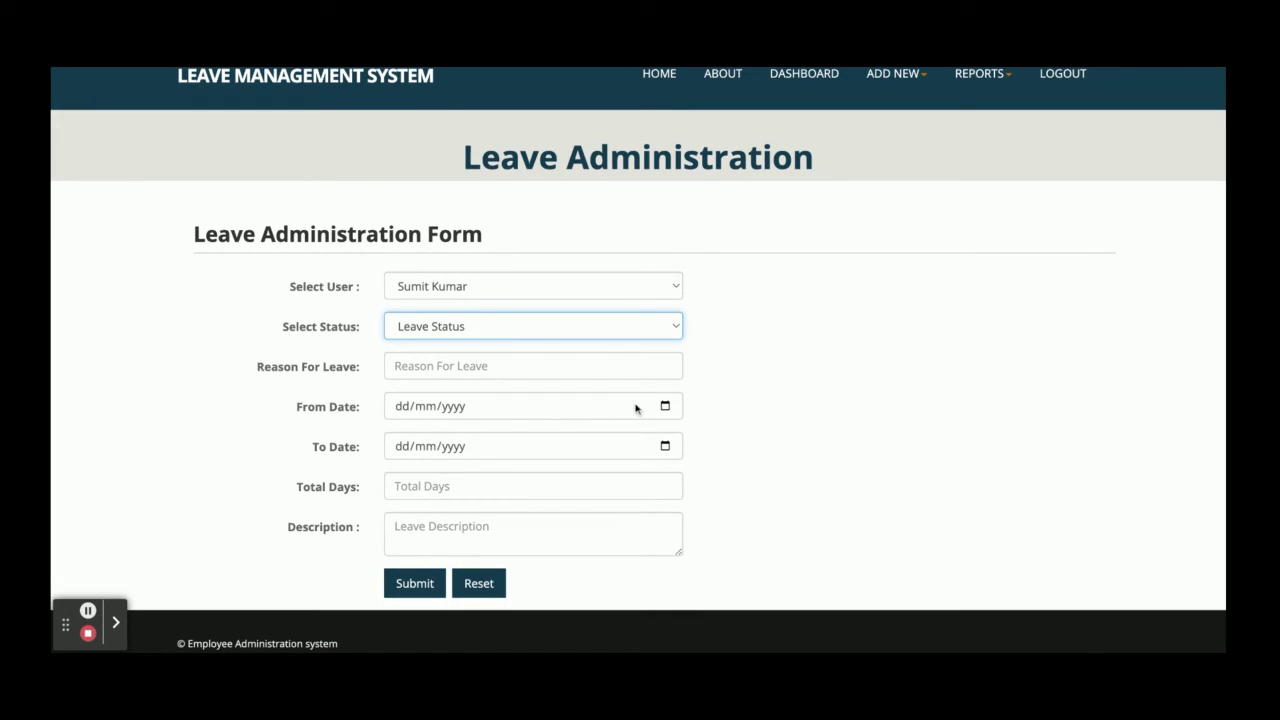
scroll(900, 180, up, 1)
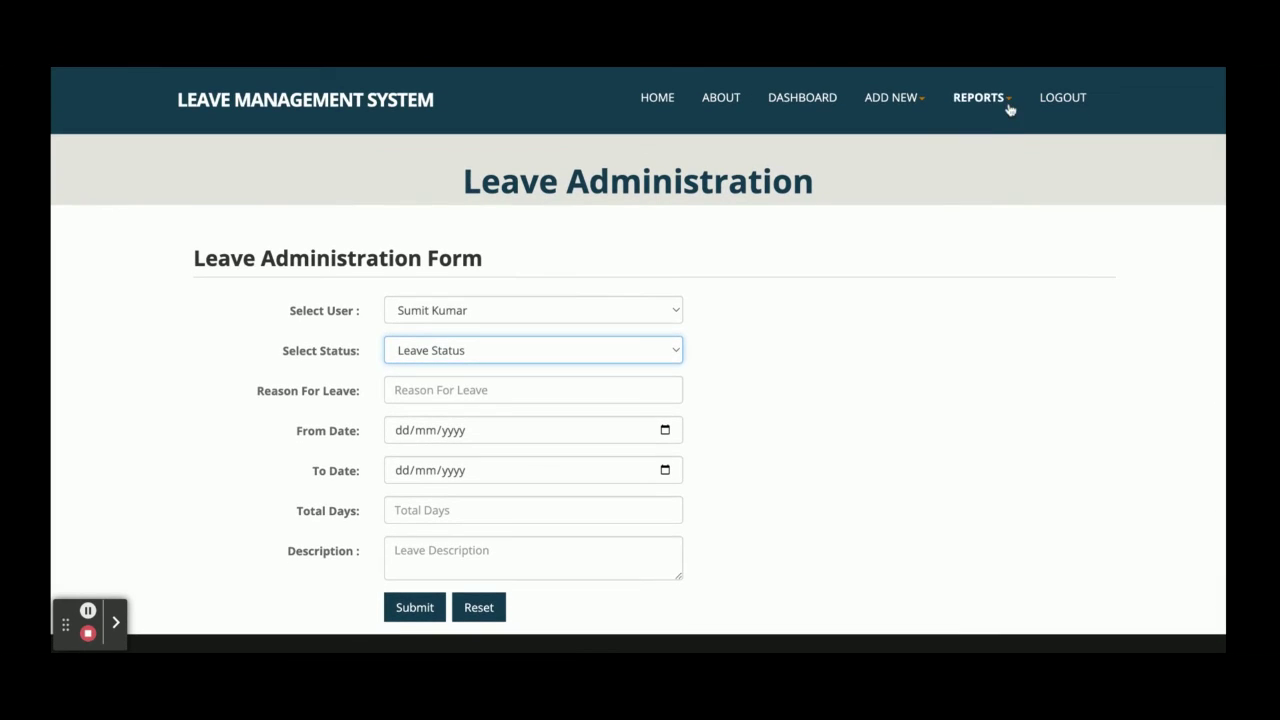
click(985, 100)
Reopen the Leave Report, then log out of the admin account
click(986, 169)
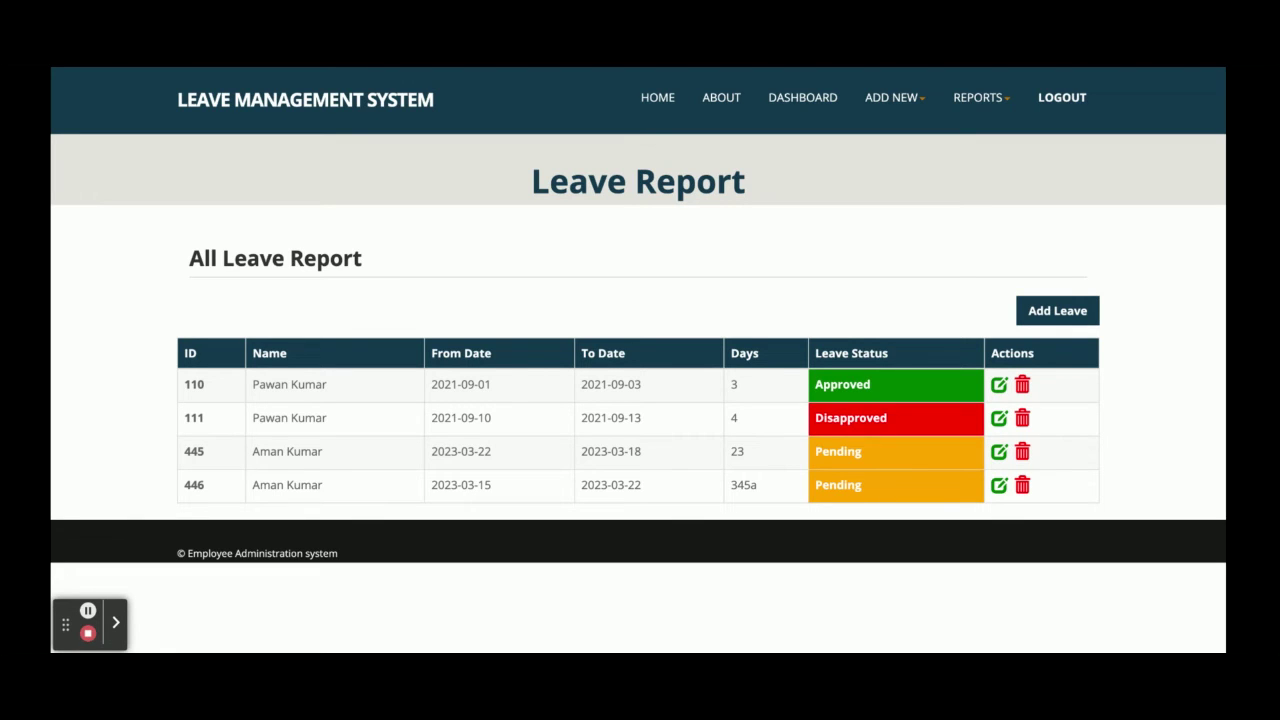
click(1062, 97)
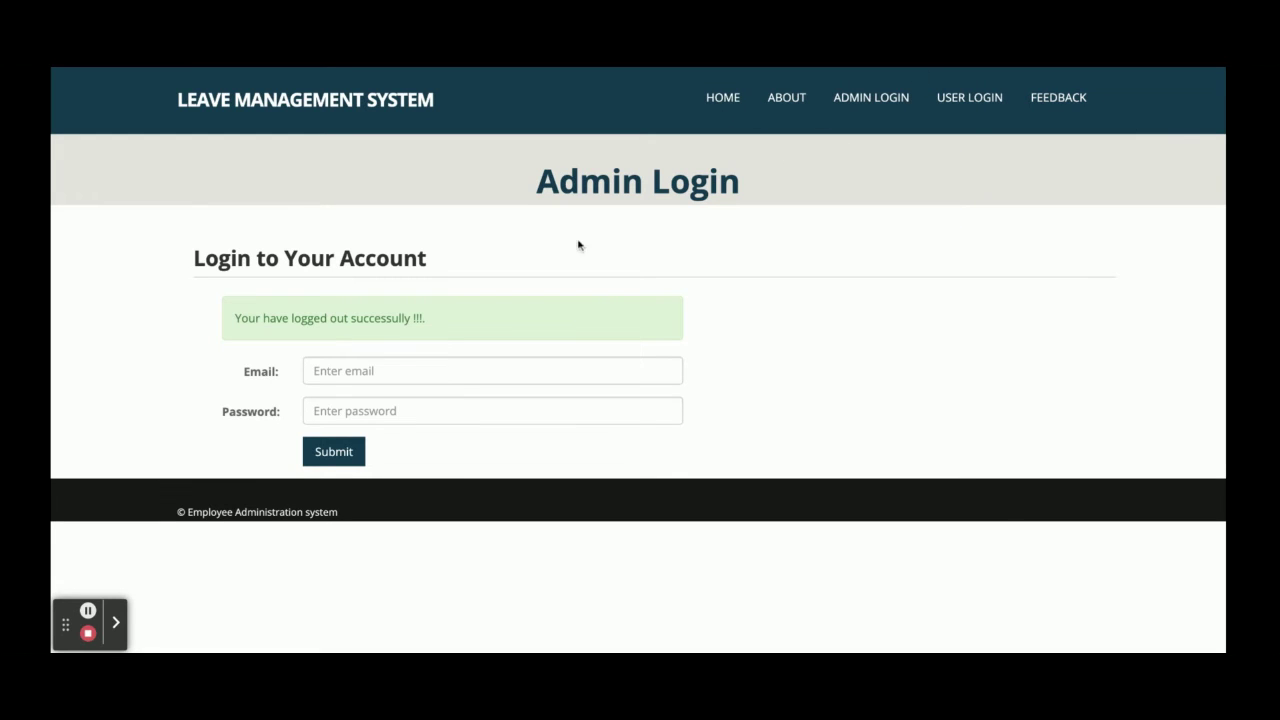
click(381, 376)
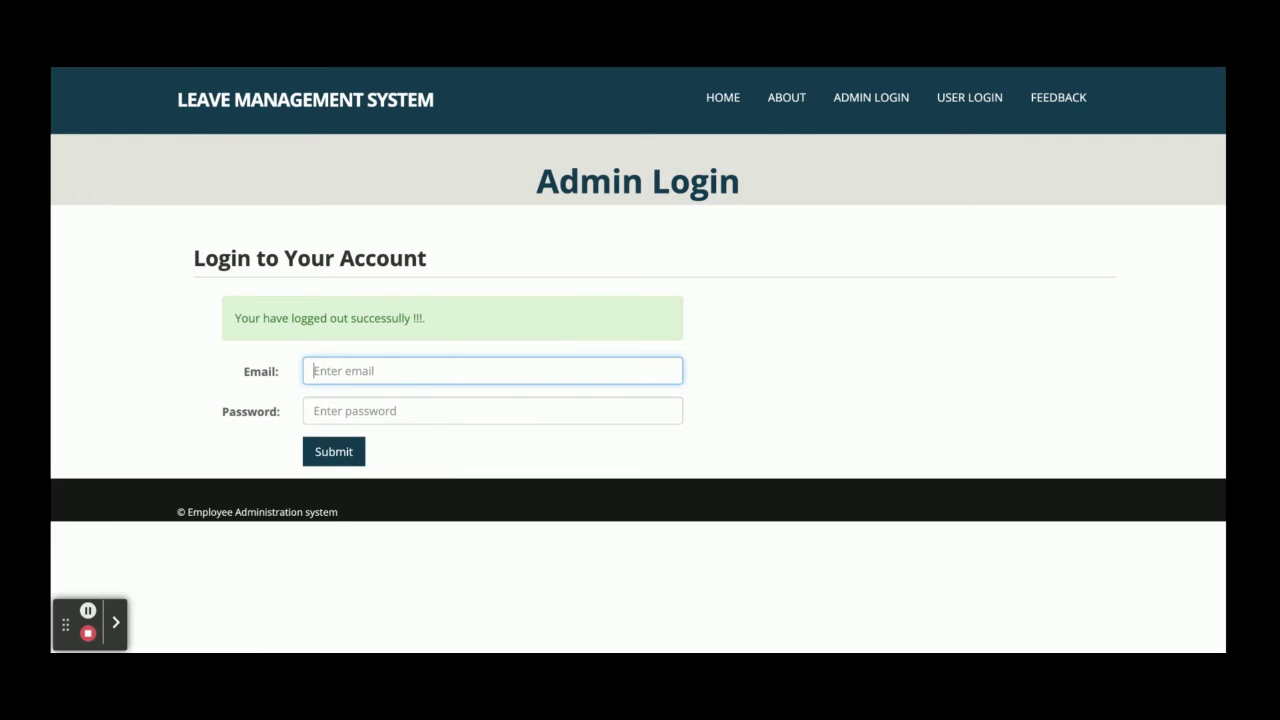
Log in on the User Login page with the employee's e-mail and password
click(957, 108)
click(362, 322)
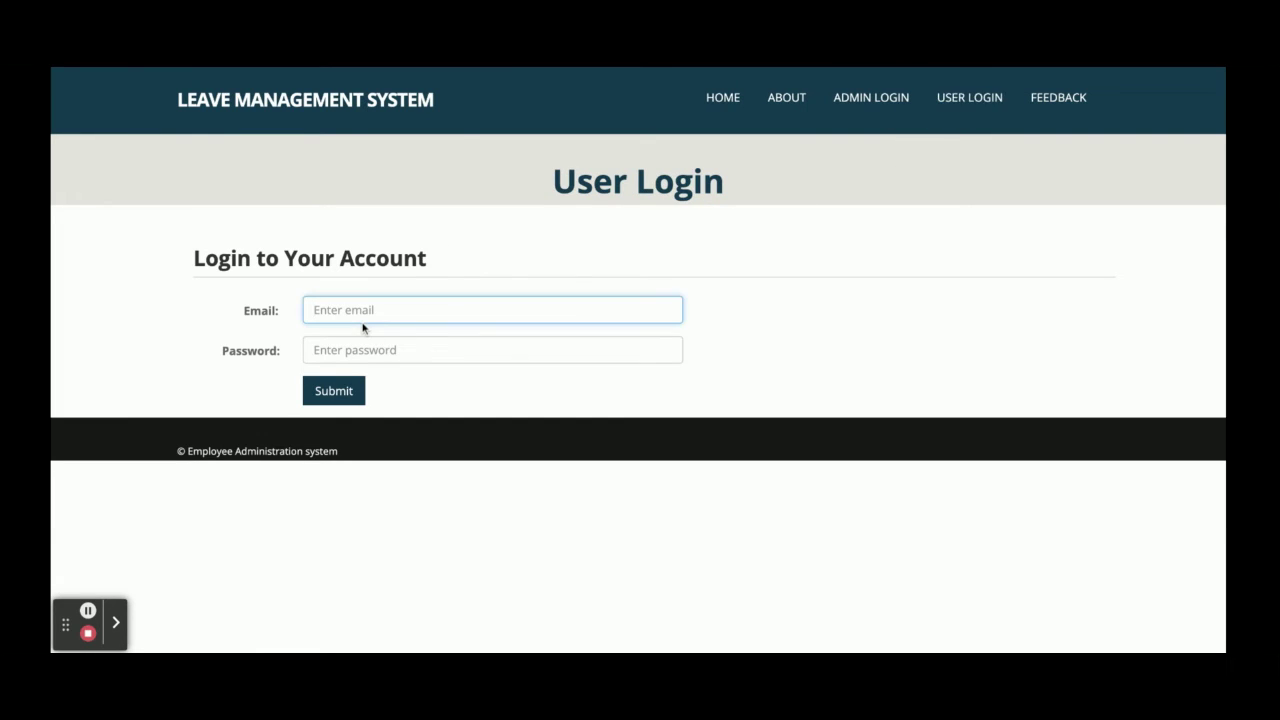
text(user@user.com)
key(Tab)
text(us)
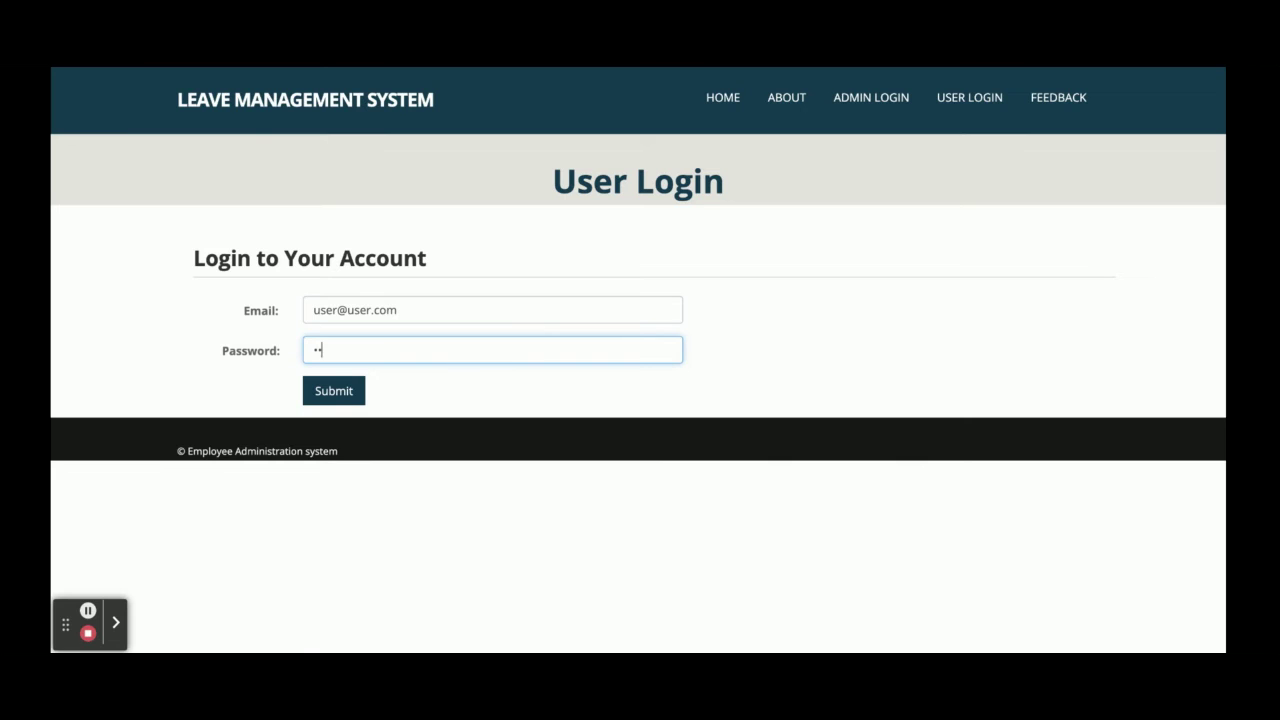
text(er)
click(348, 397)
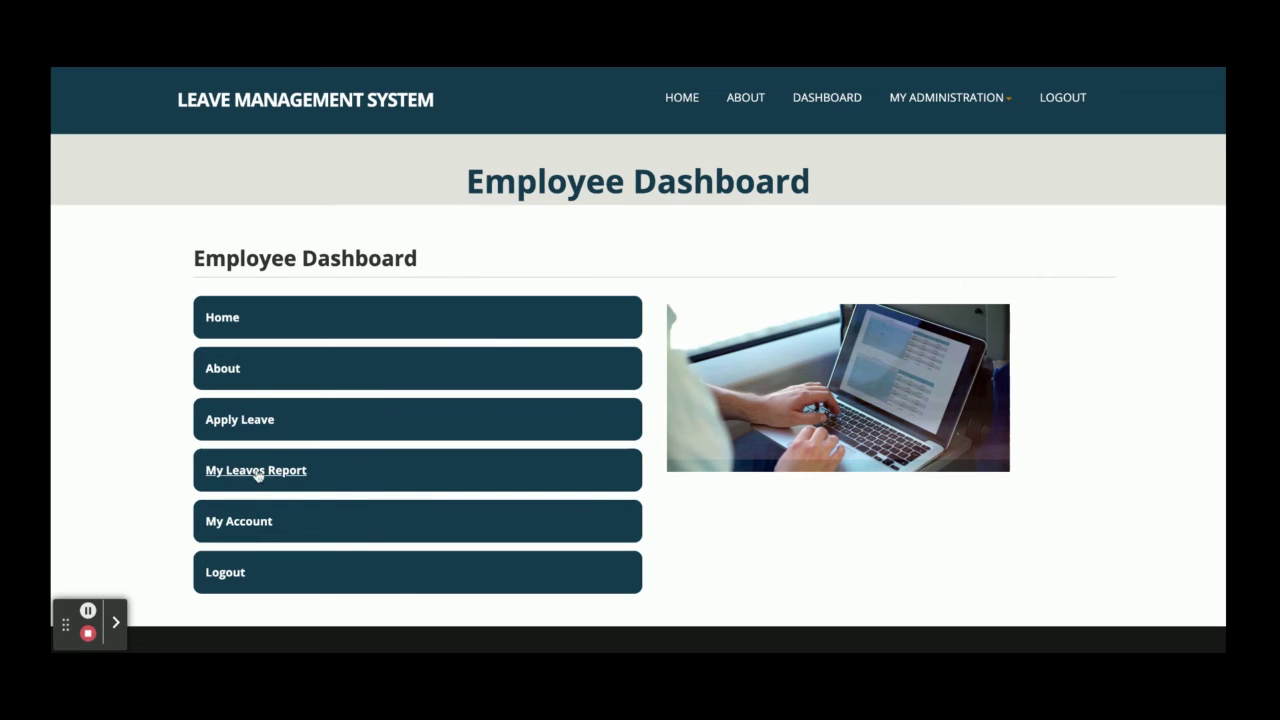
Open My Leaves Report and re-submit leave 445 unchanged from its edit form
click(230, 425)
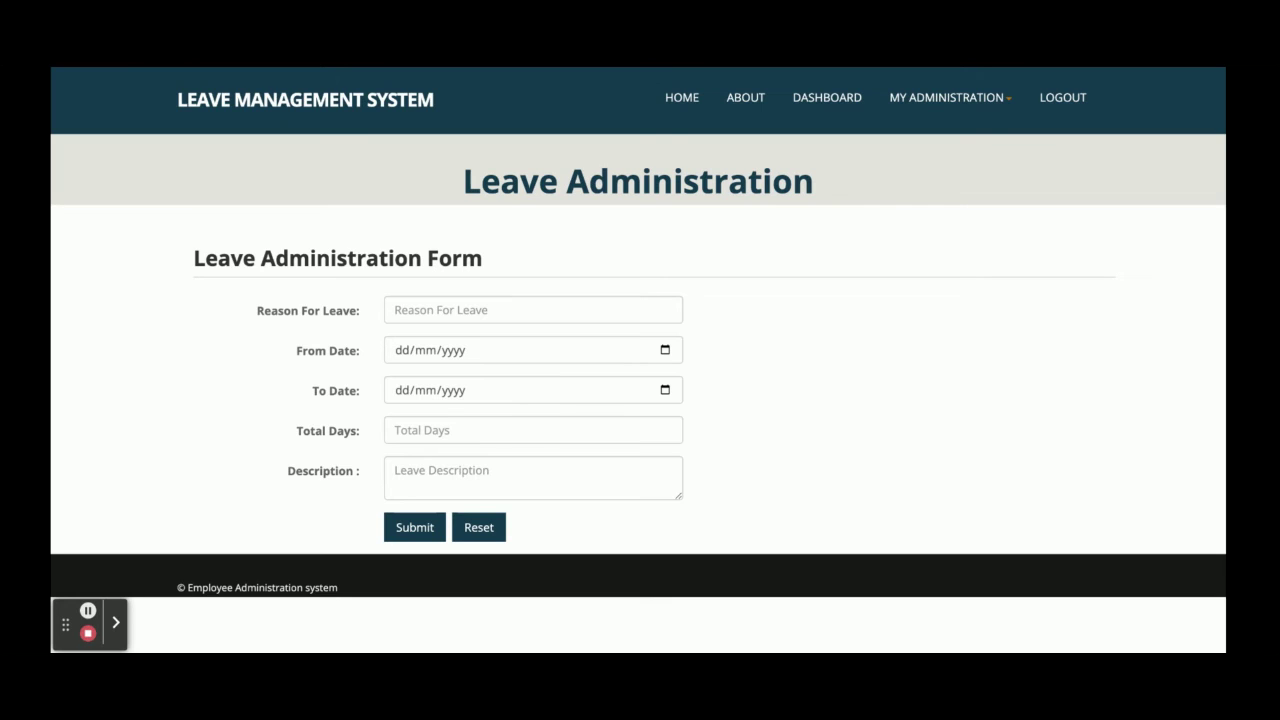
click(914, 106)
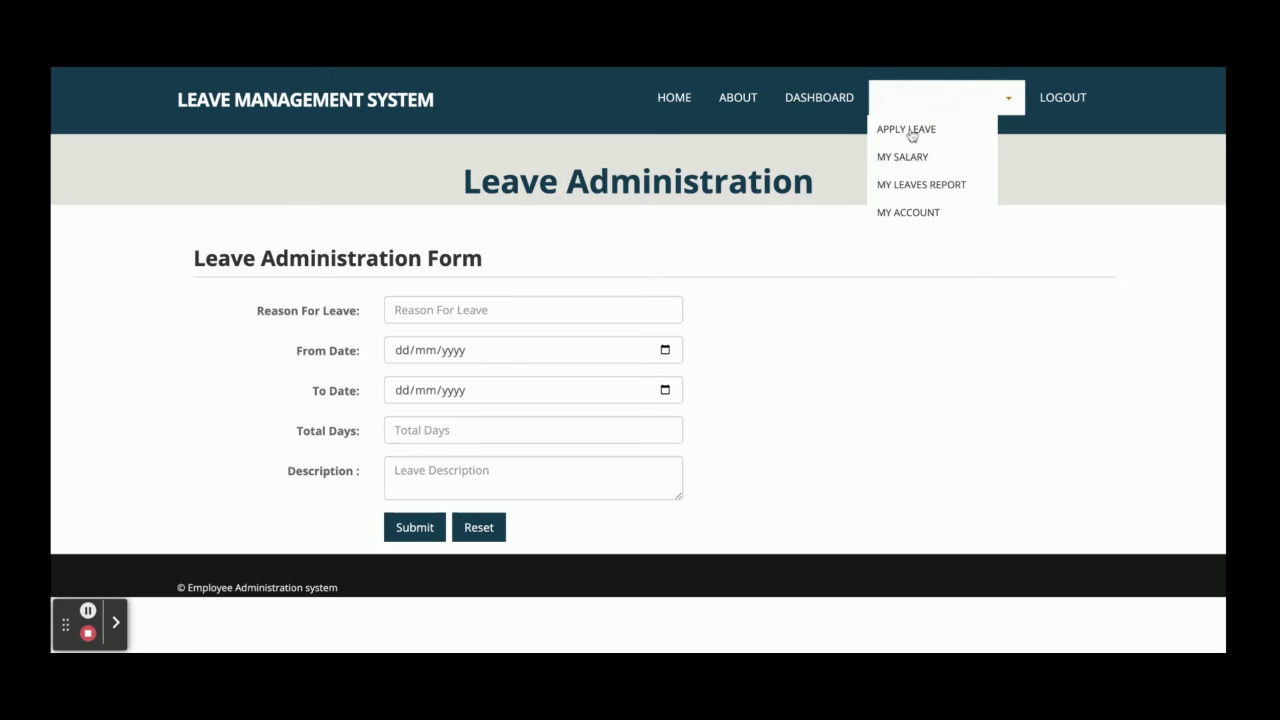
click(930, 190)
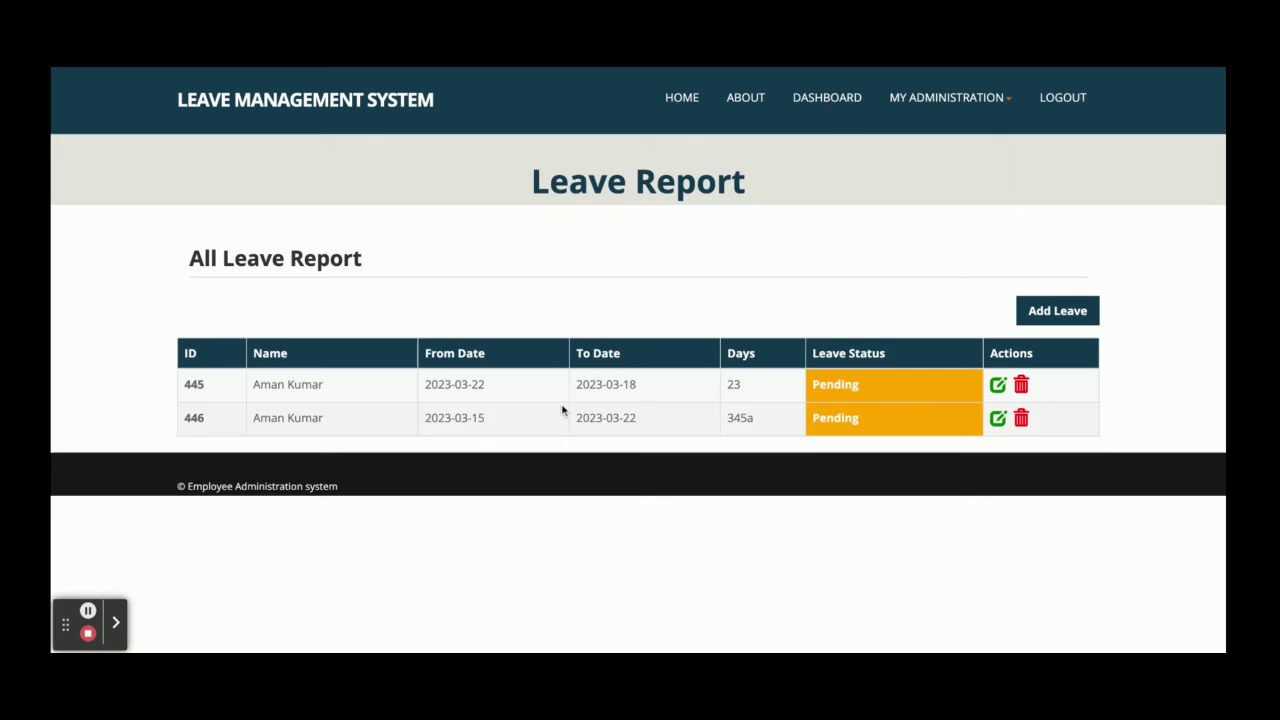
click(998, 385)
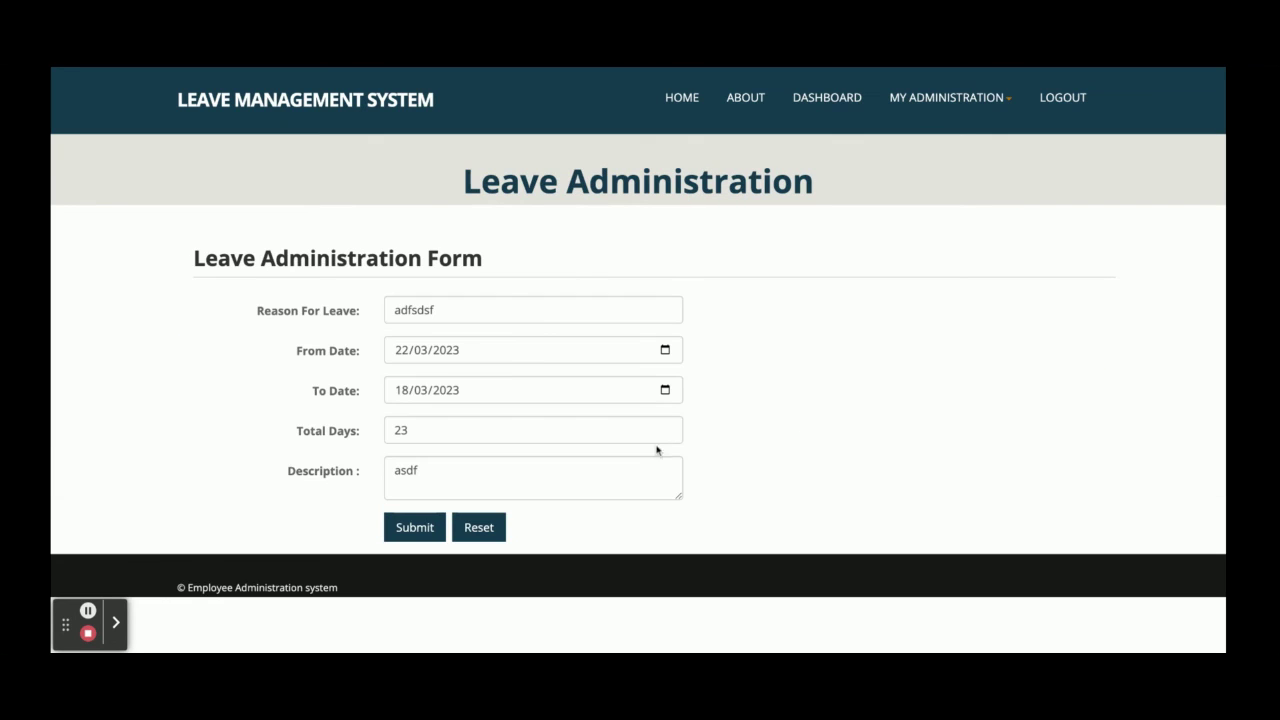
click(428, 528)
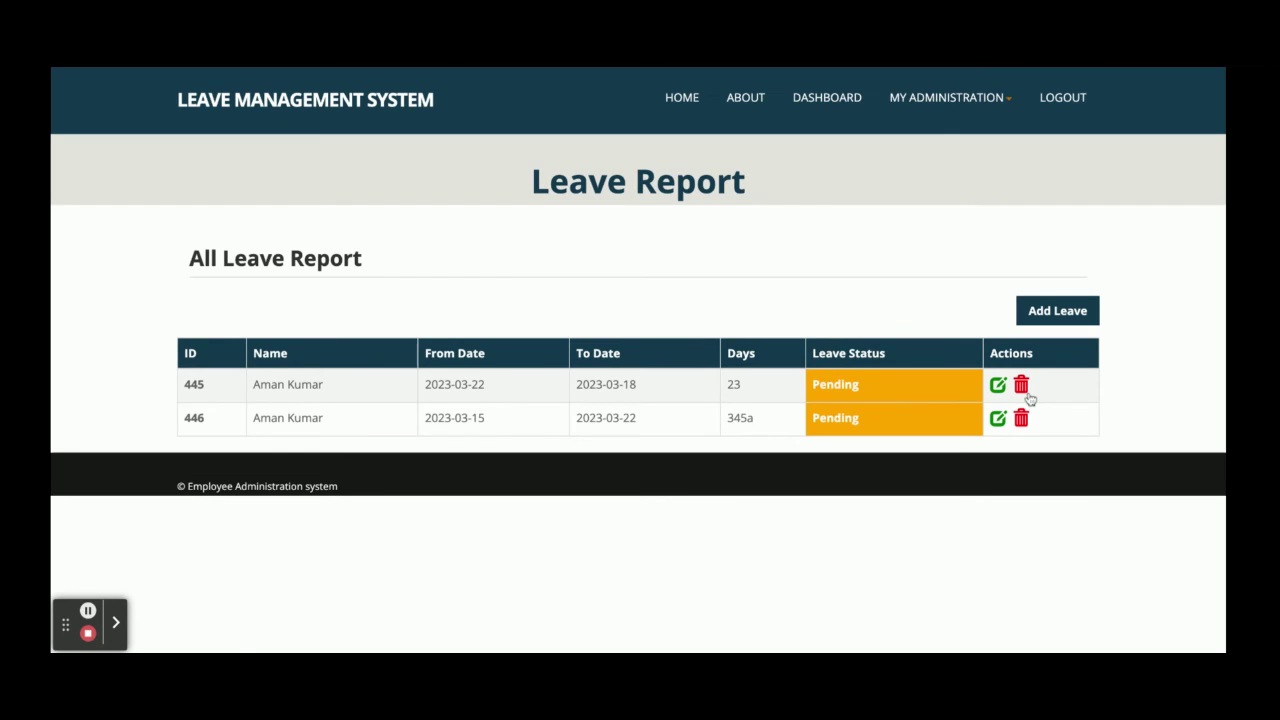
Look over the employee's filled-in My Account profile page, then go back to the Employee Dashboard
click(984, 98)
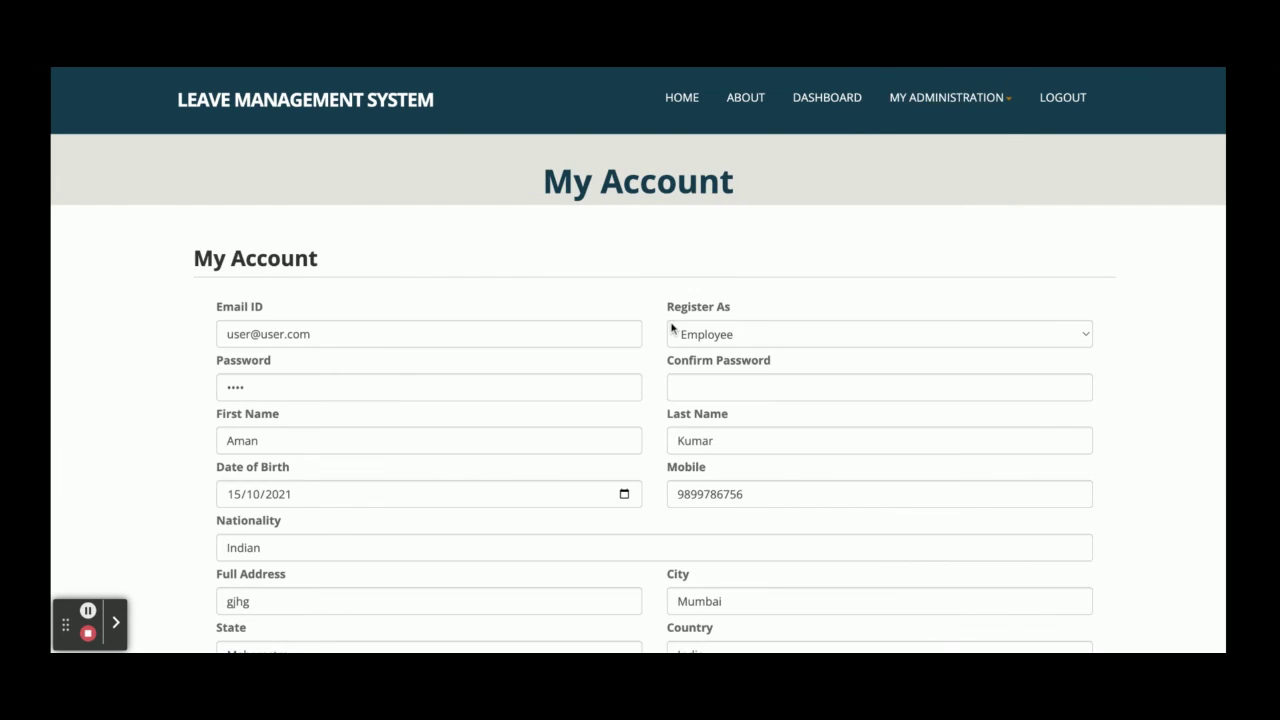
scroll(671, 331, down, 3)
scroll(671, 333, up, 3)
scroll(671, 333, down, 3)
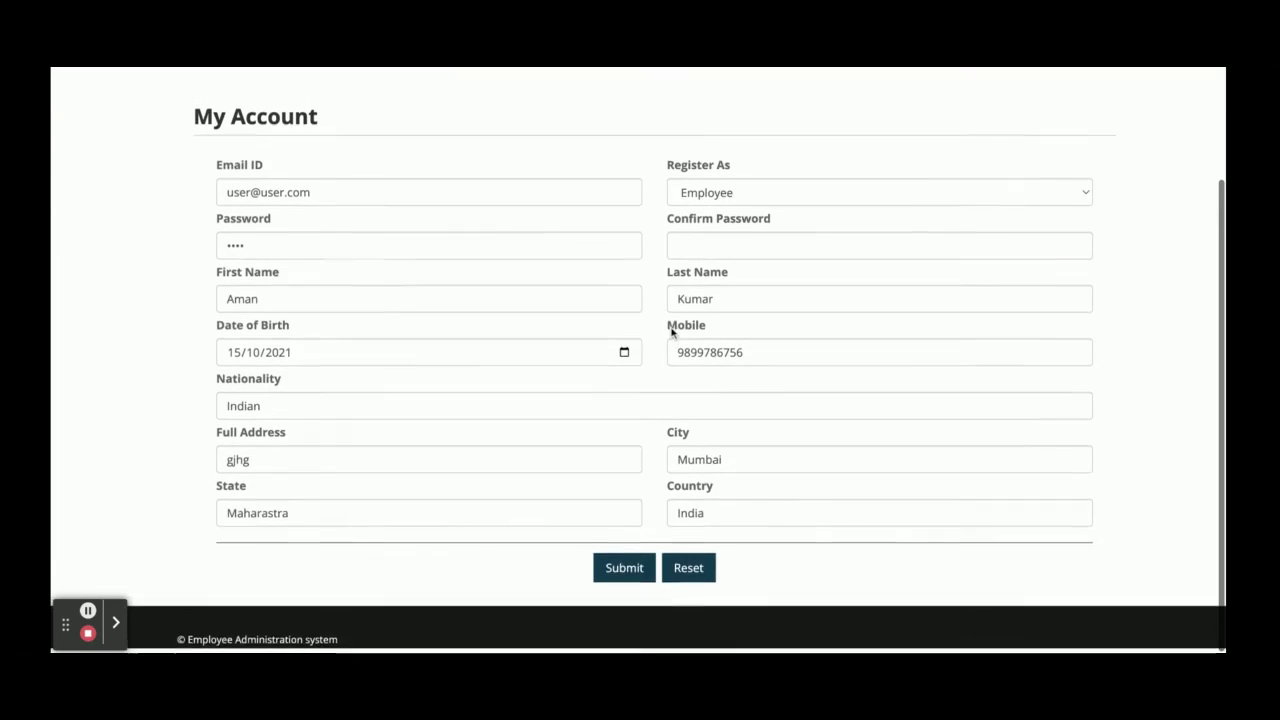
scroll(671, 331, up, 3)
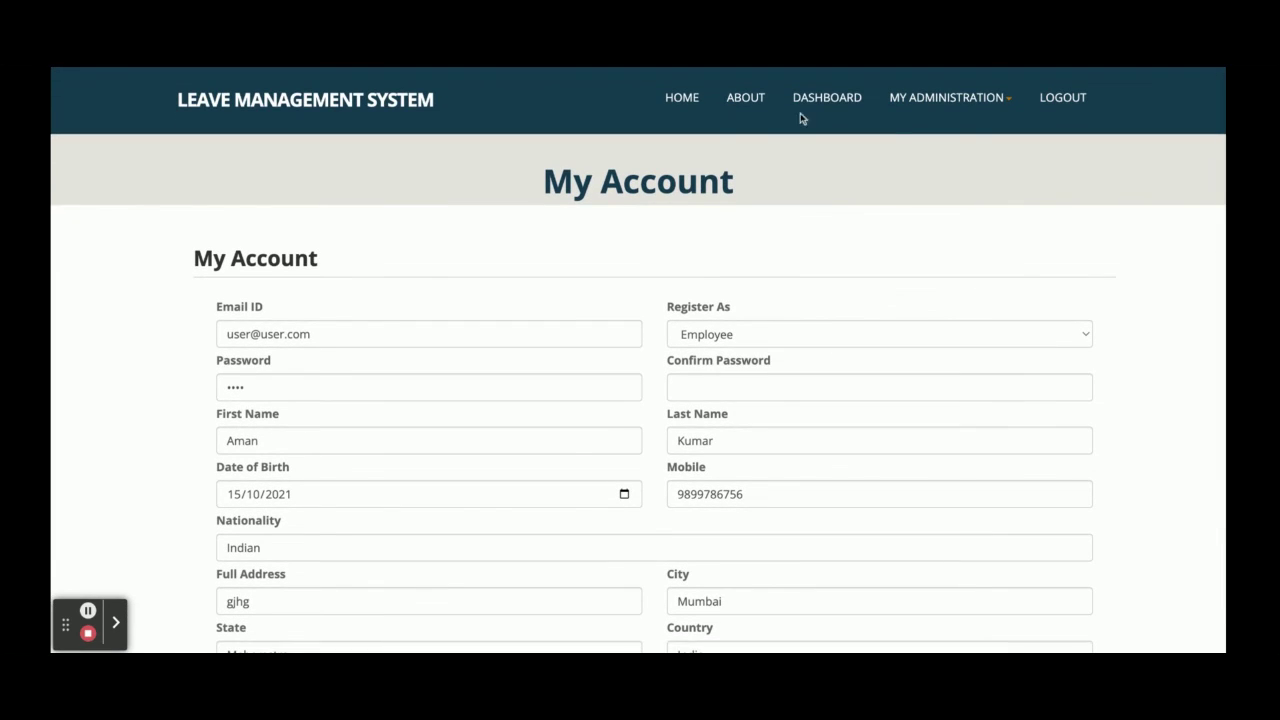
click(826, 104)
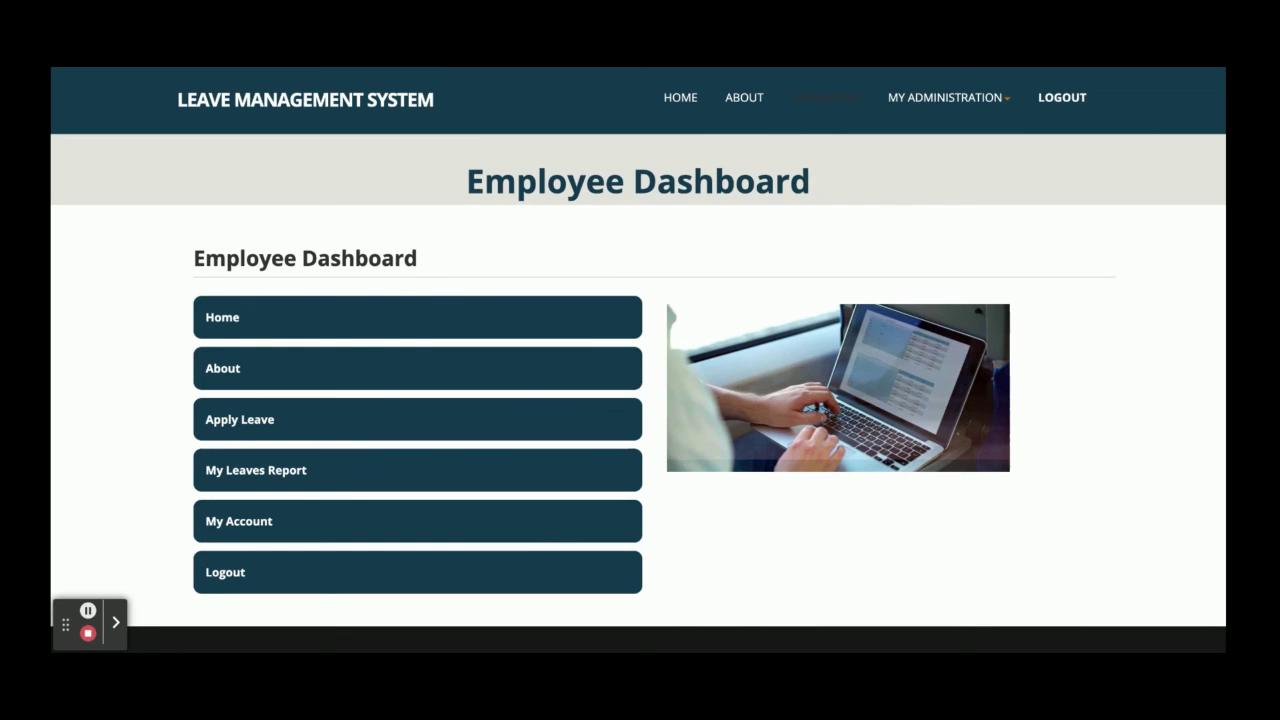
Log out of the employee account and open the public home page with its feature cards
click(1062, 97)
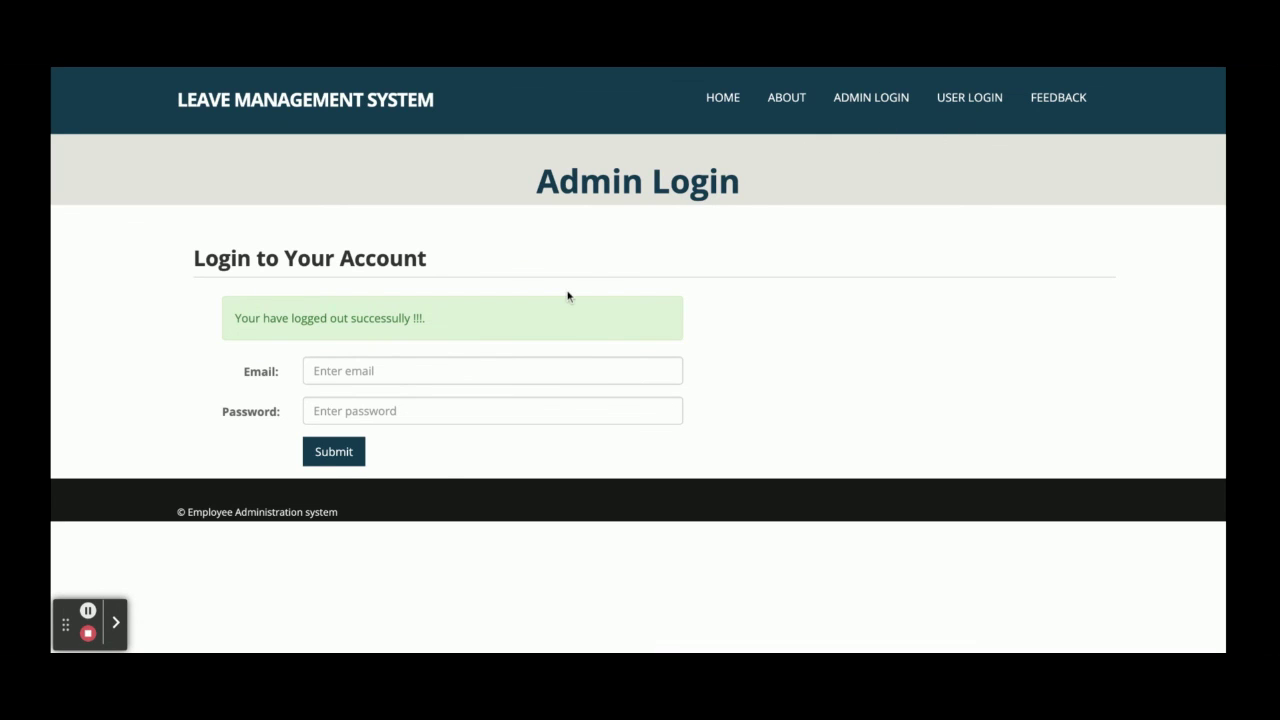
click(342, 101)
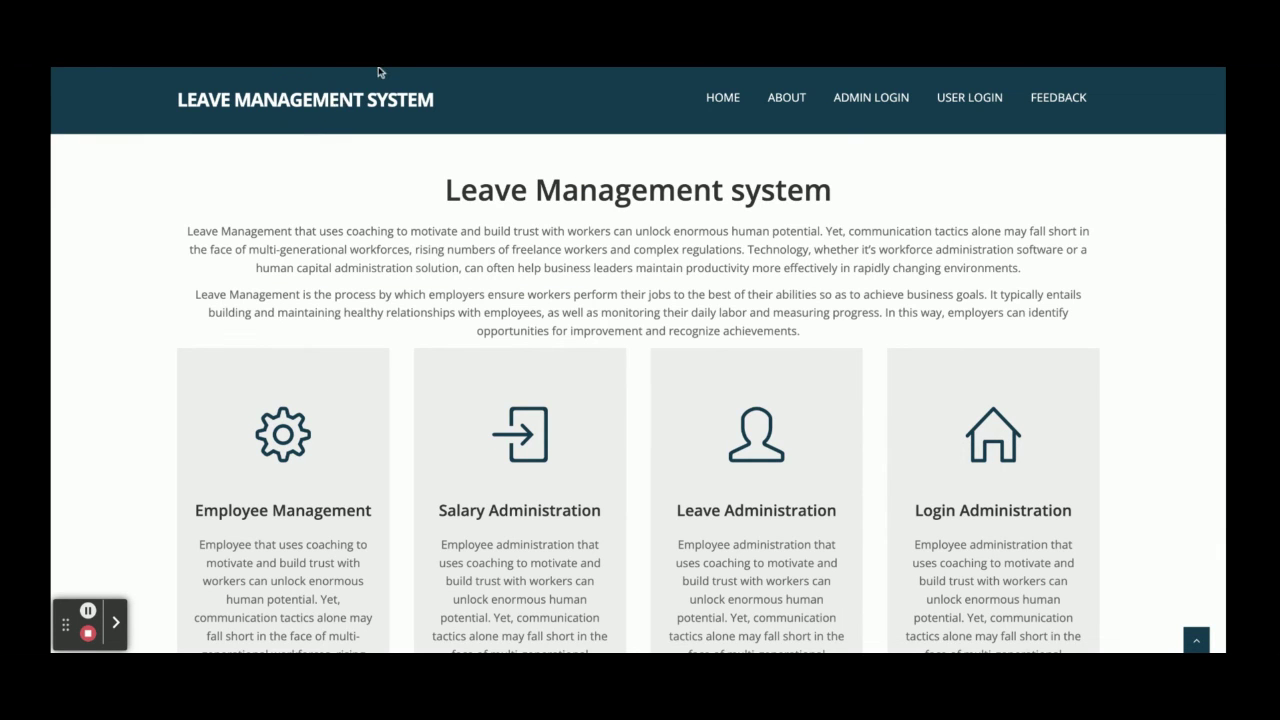